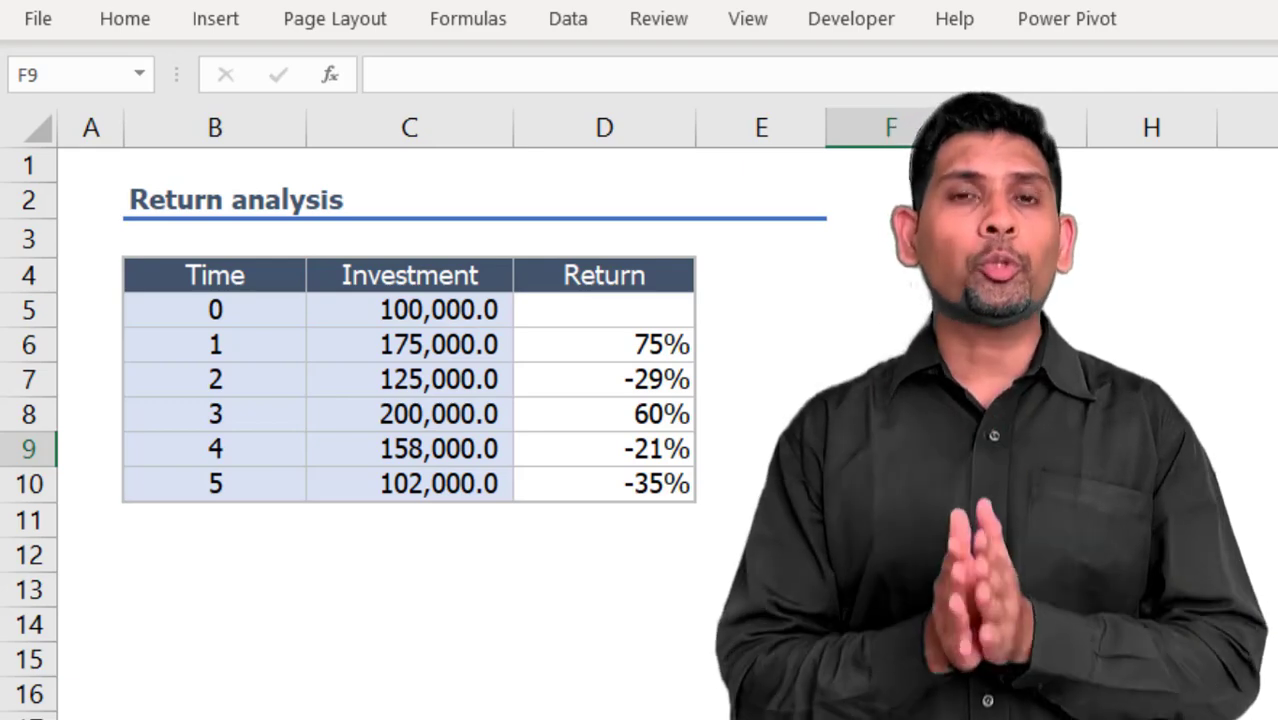
Add an "Arithmetic mean (Average)" line in row 12 and average the yearly returns D6:D10 in D12
left_click(177, 577)
key("Up")
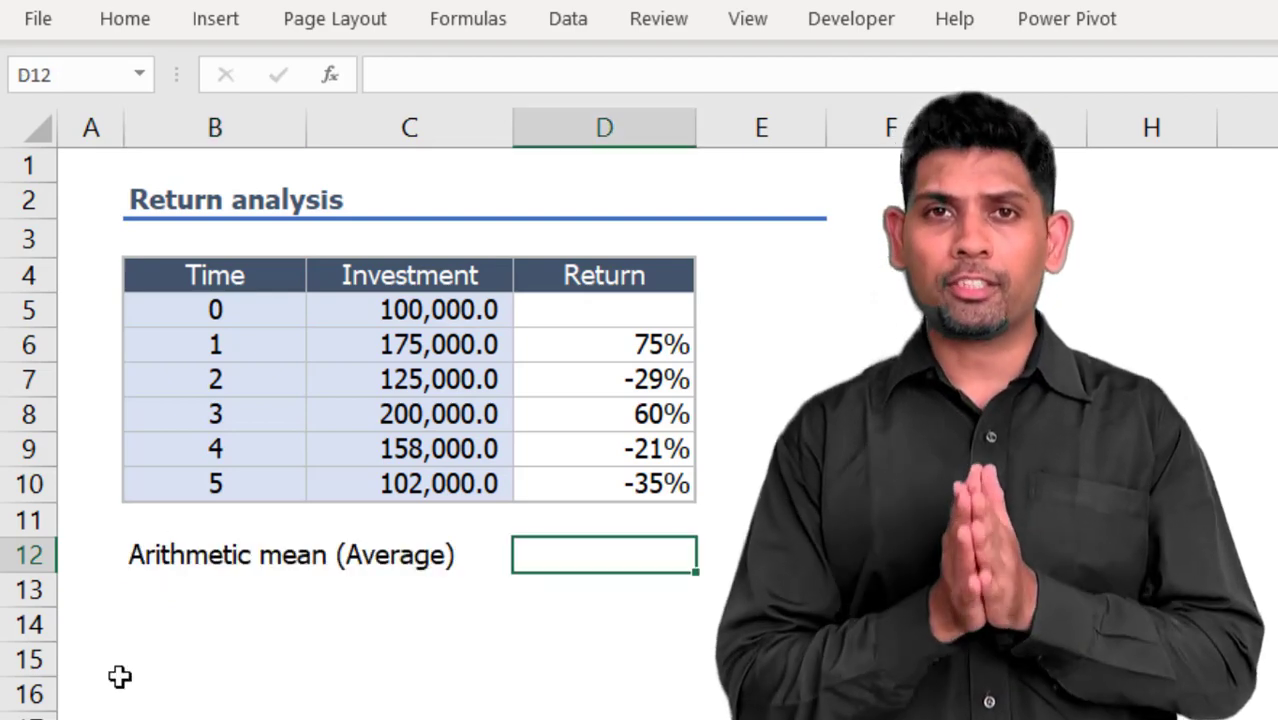
type("=av")
key("Tab")
key("Up")
key("Up")
key("shift+Up")
key("shift+Up")
key("shift+Up")
key("shift+Up")
key("shift+Up")
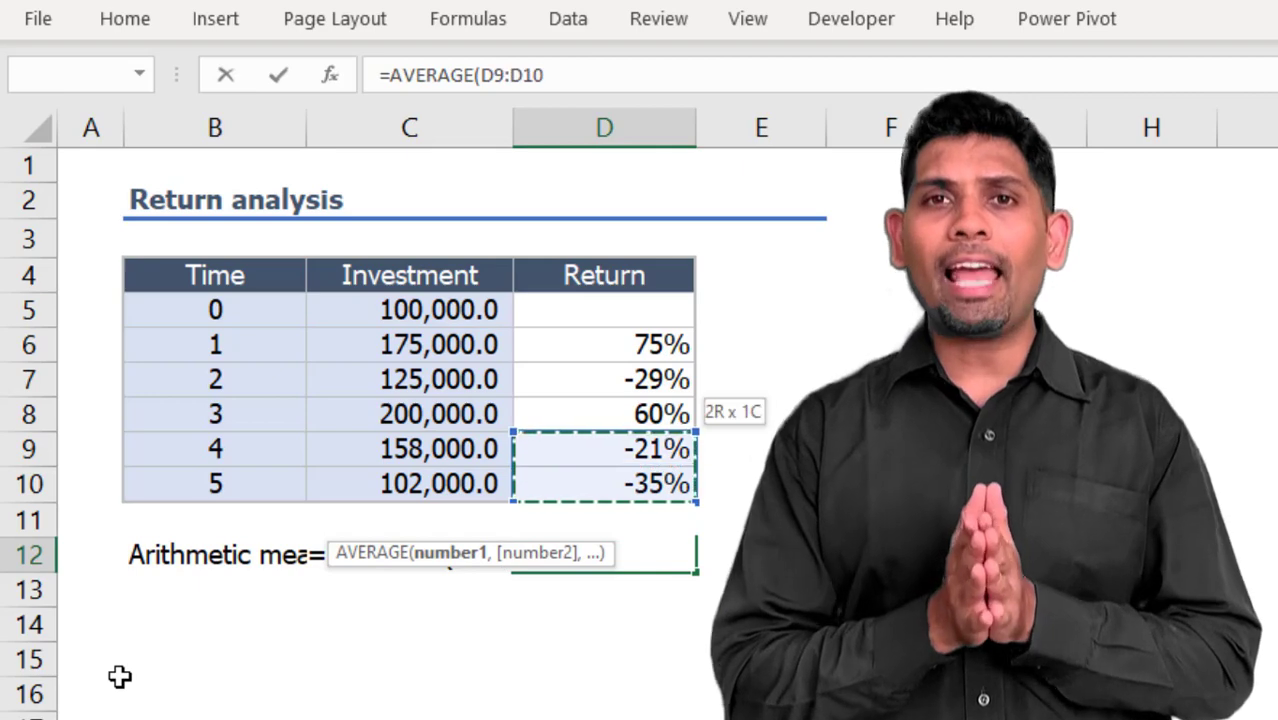
key("shift+Down")
key("Return")
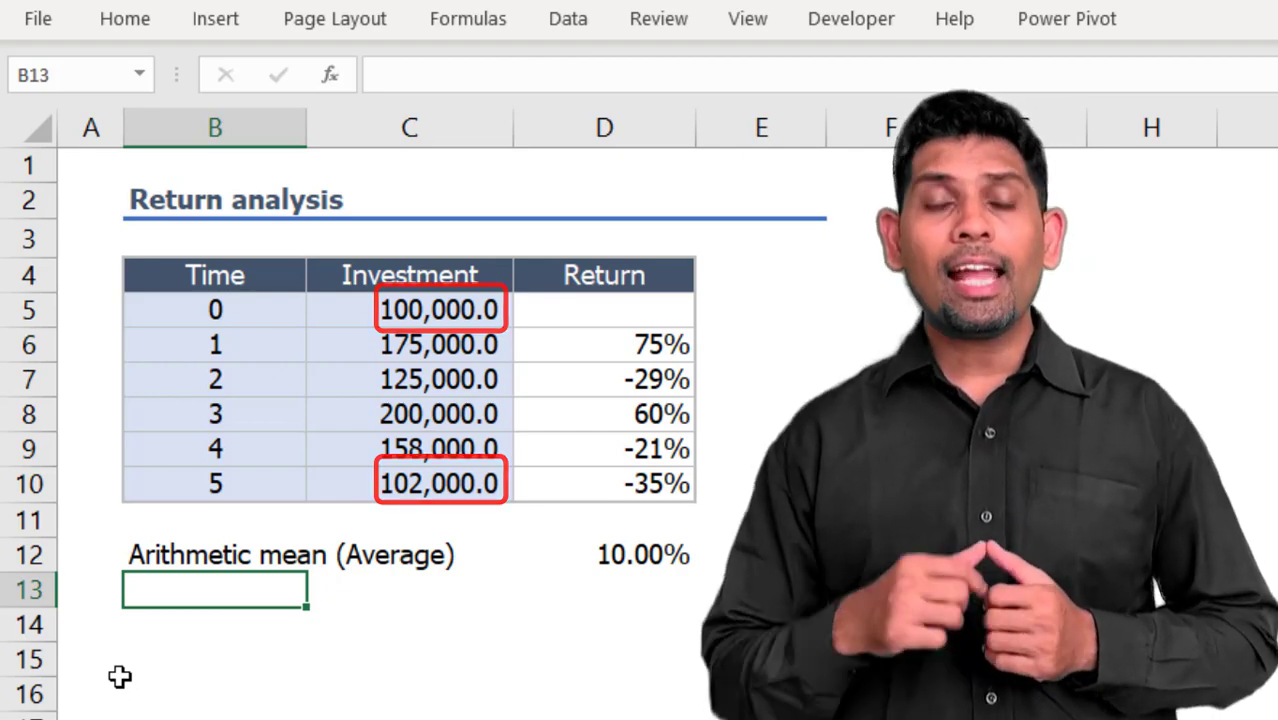
Label B13 "Geometric mean (CAGR)" and move to the result cell D13
type("Geo")
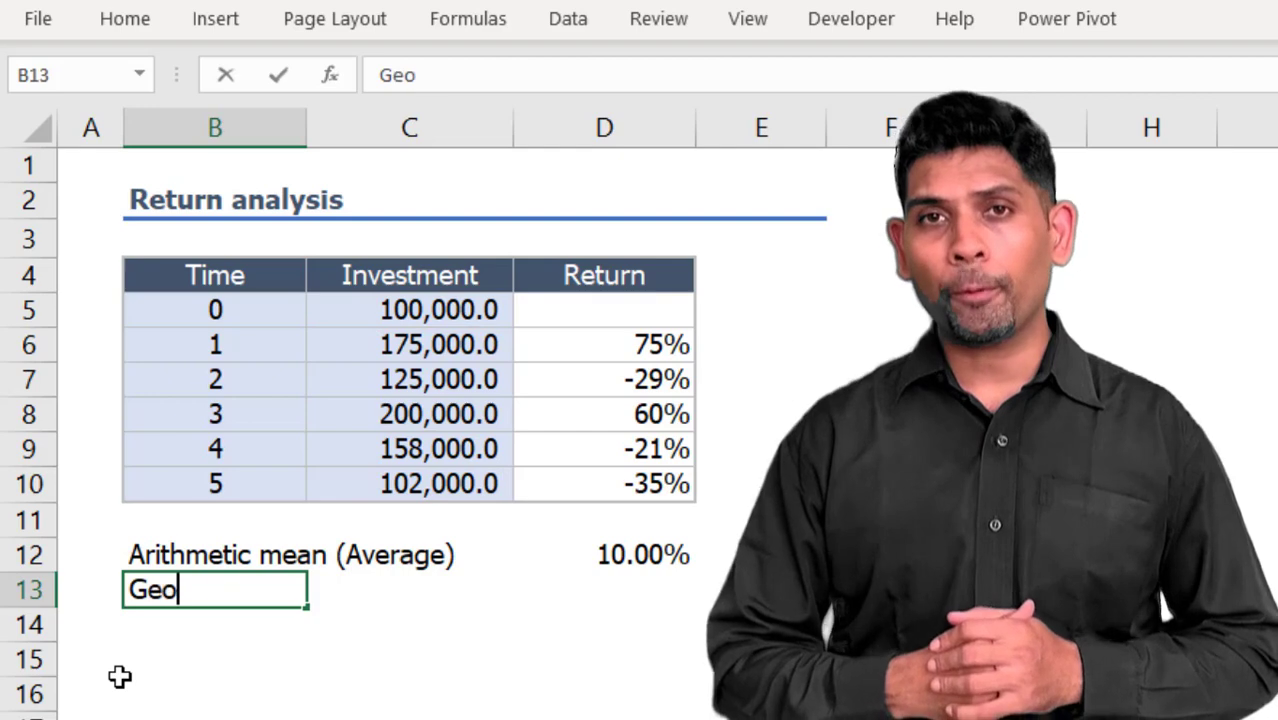
type("metric mean (CAGR)")
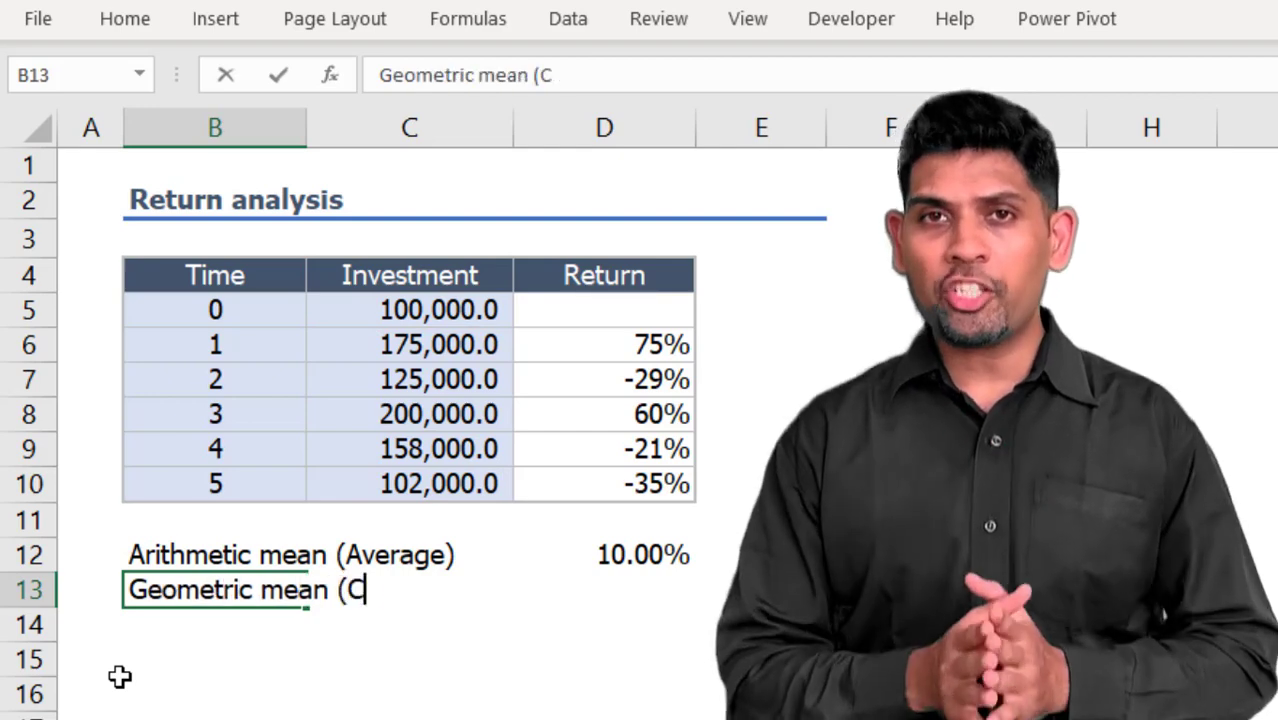
key("Tab")
key("Tab")
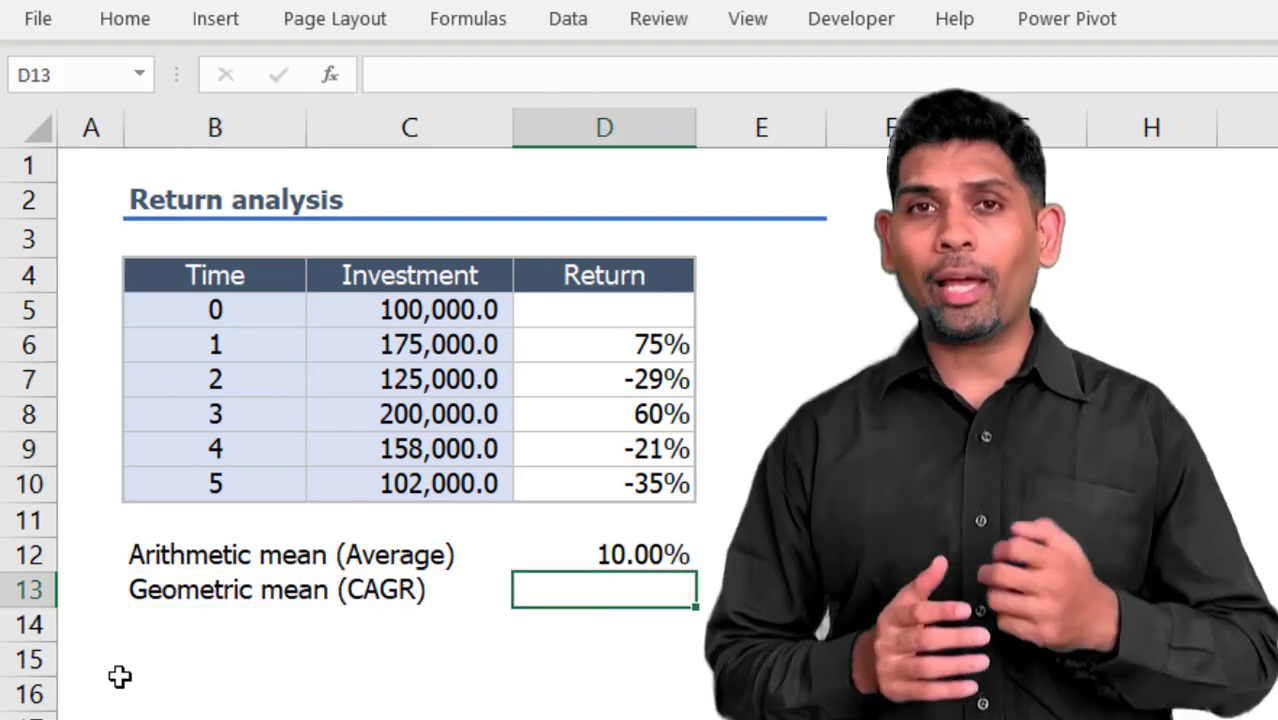
Begin the CAGR formula in D13 by dividing the final investment C10 by the initial investment C5 inside an opening bracket
type("=(")
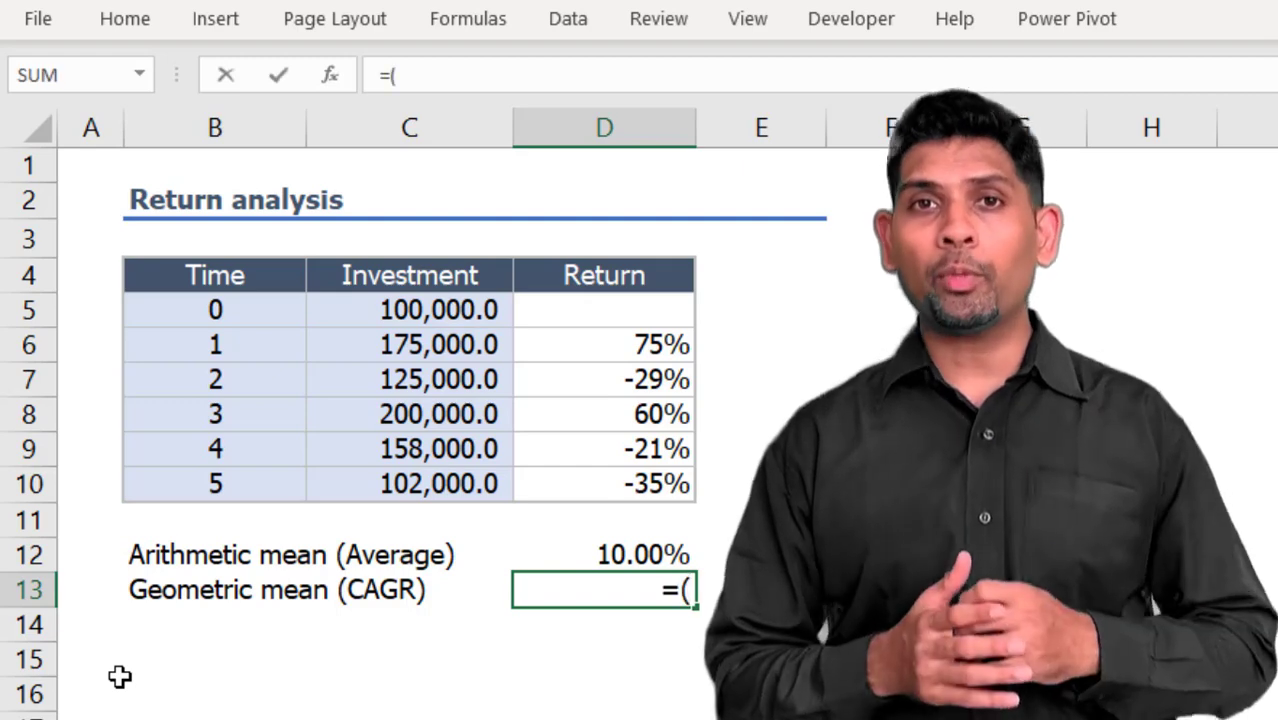
key("Up")
key("Up")
key("Up")
key("Left")
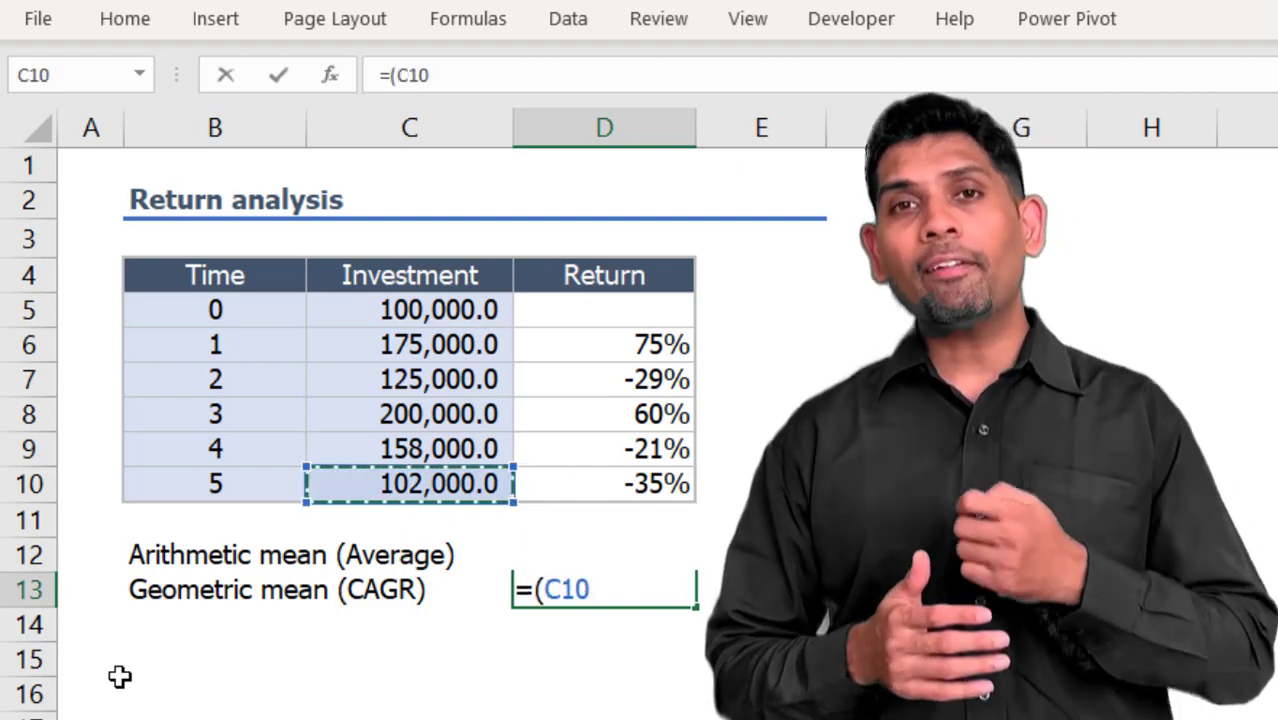
type("/")
key("Up")
key("Up")
key("Up")
key("Up")
key("Up")
key("Up")
key("Up")
key("Up")
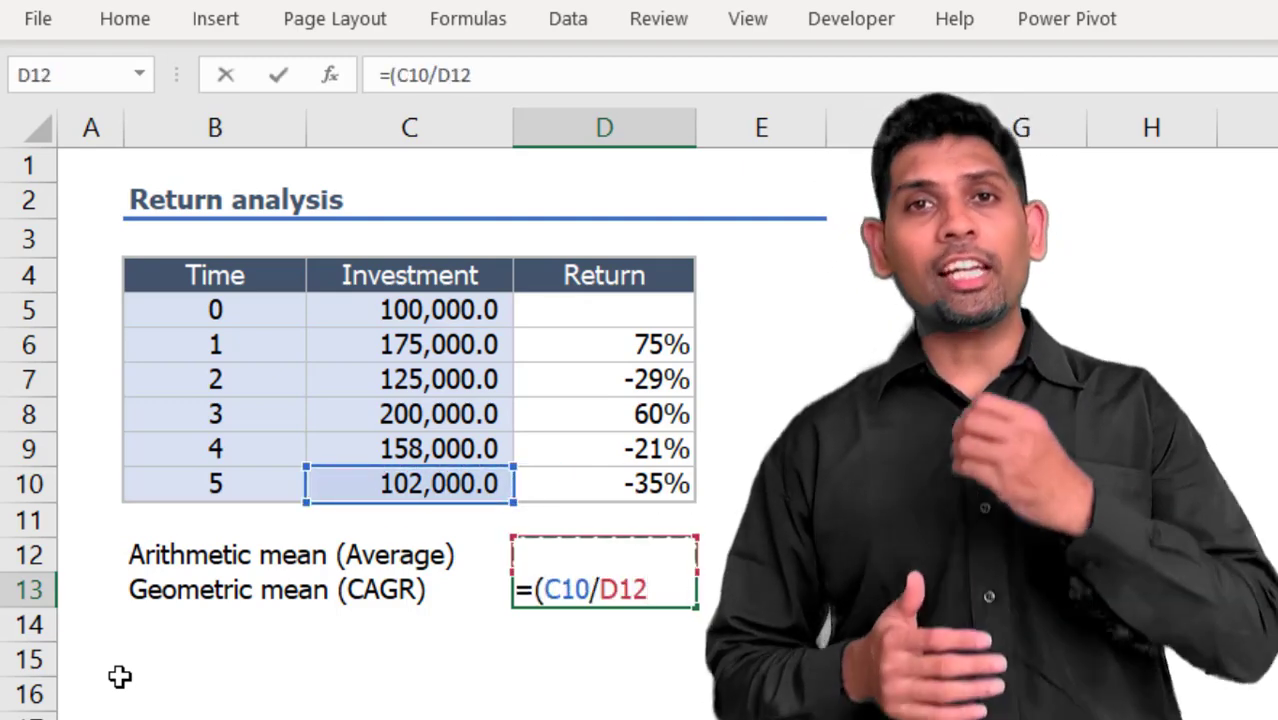
key("Left")
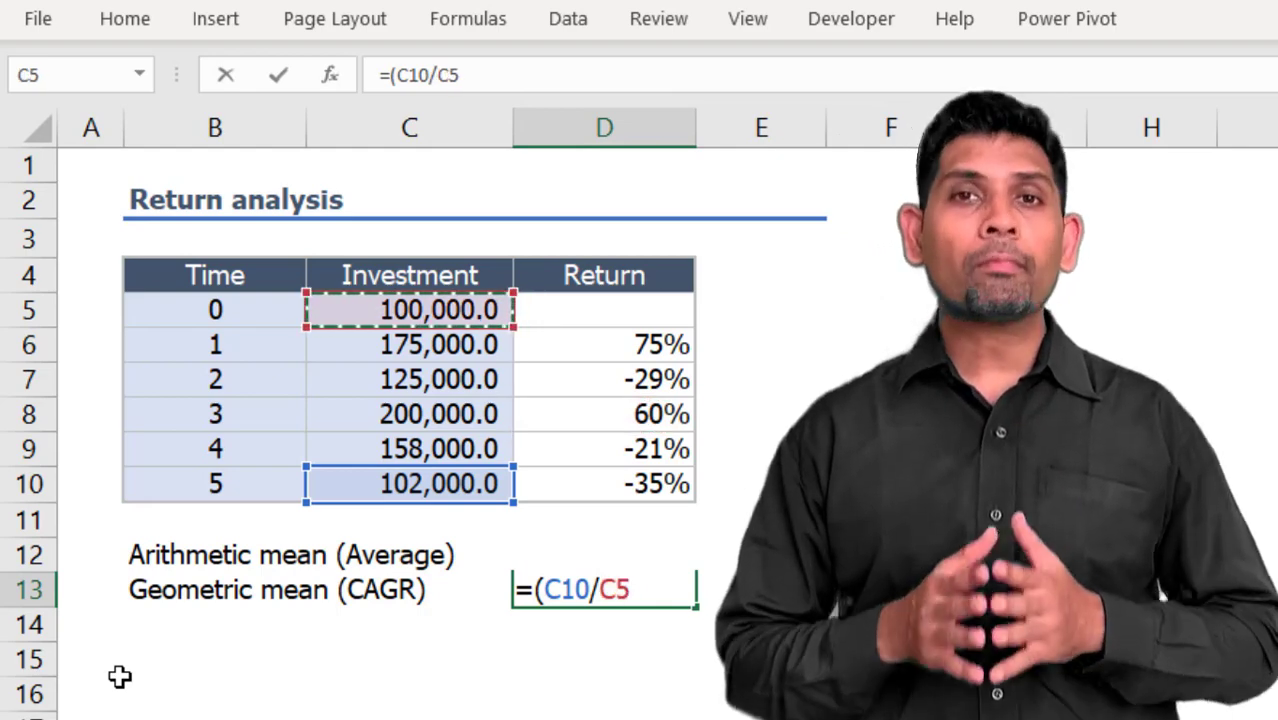
Complete the D13 formula by raising the ratio to the power 1/B10 and subtracting 1, giving =(C10/C5)^(1/B10)-1
type(")^(")
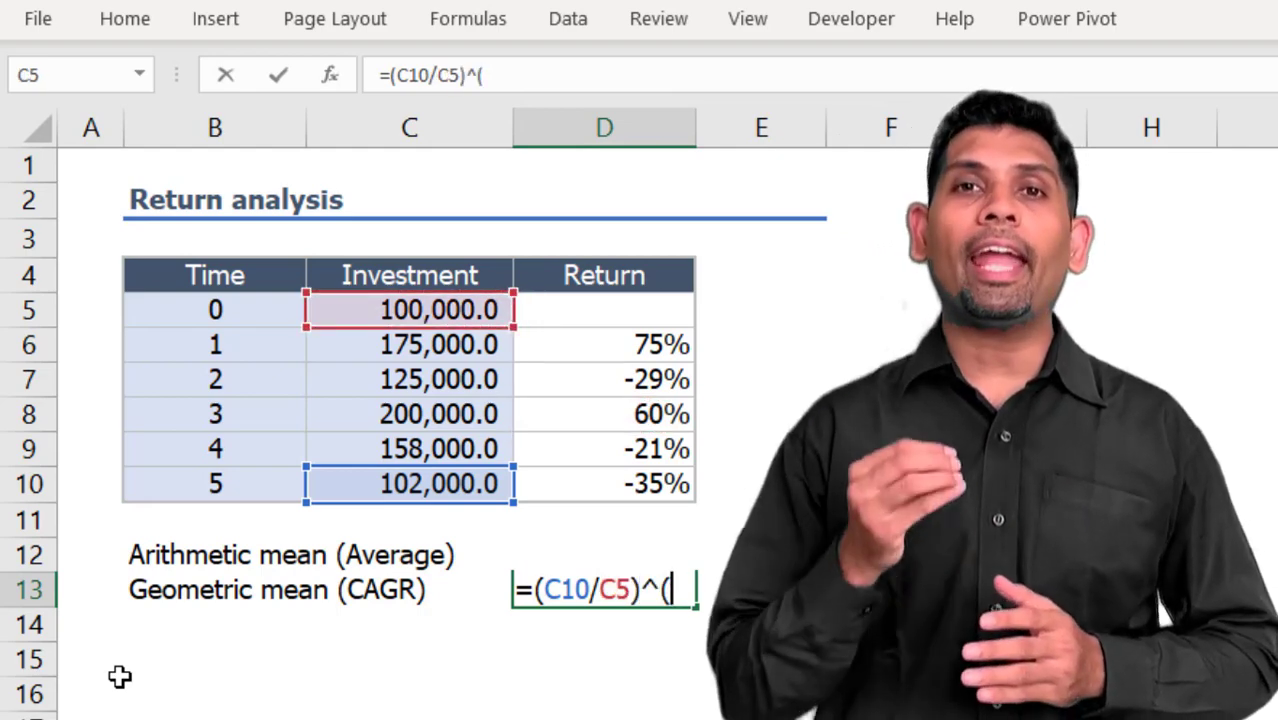
type("1/")
key("Up")
key("Up")
key("Left")
key("Left")
key("Up")
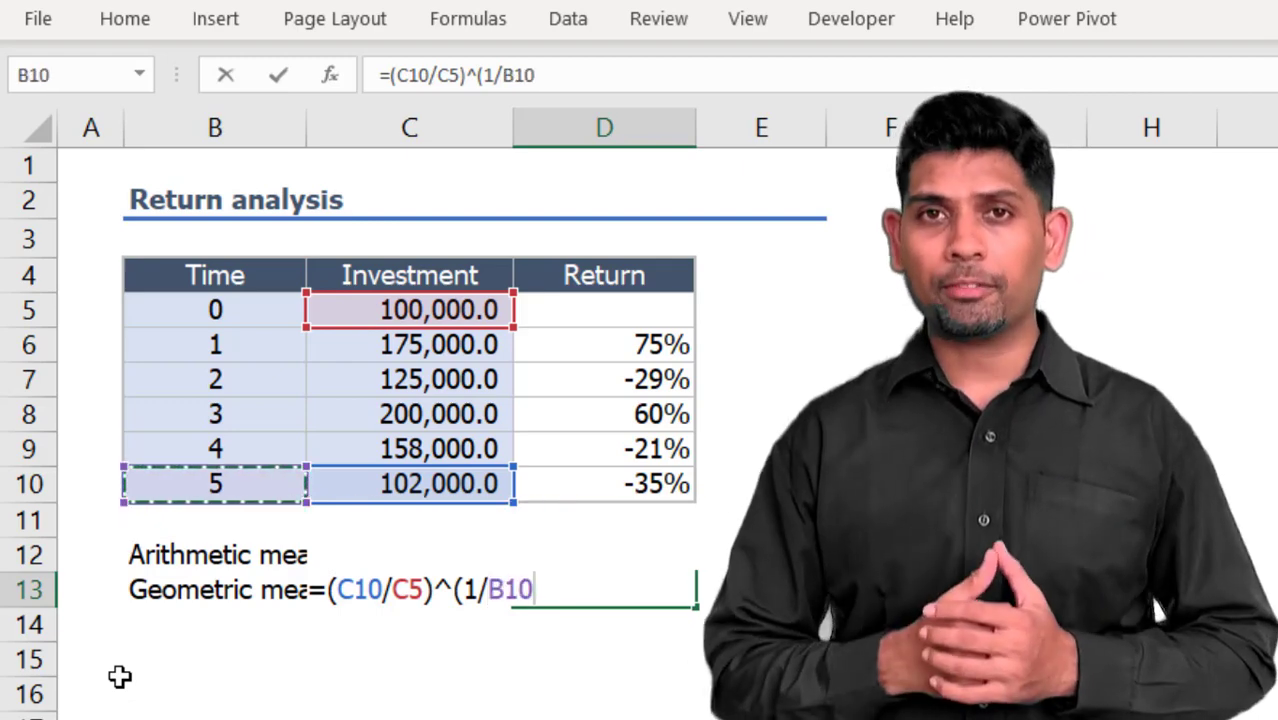
type(")")
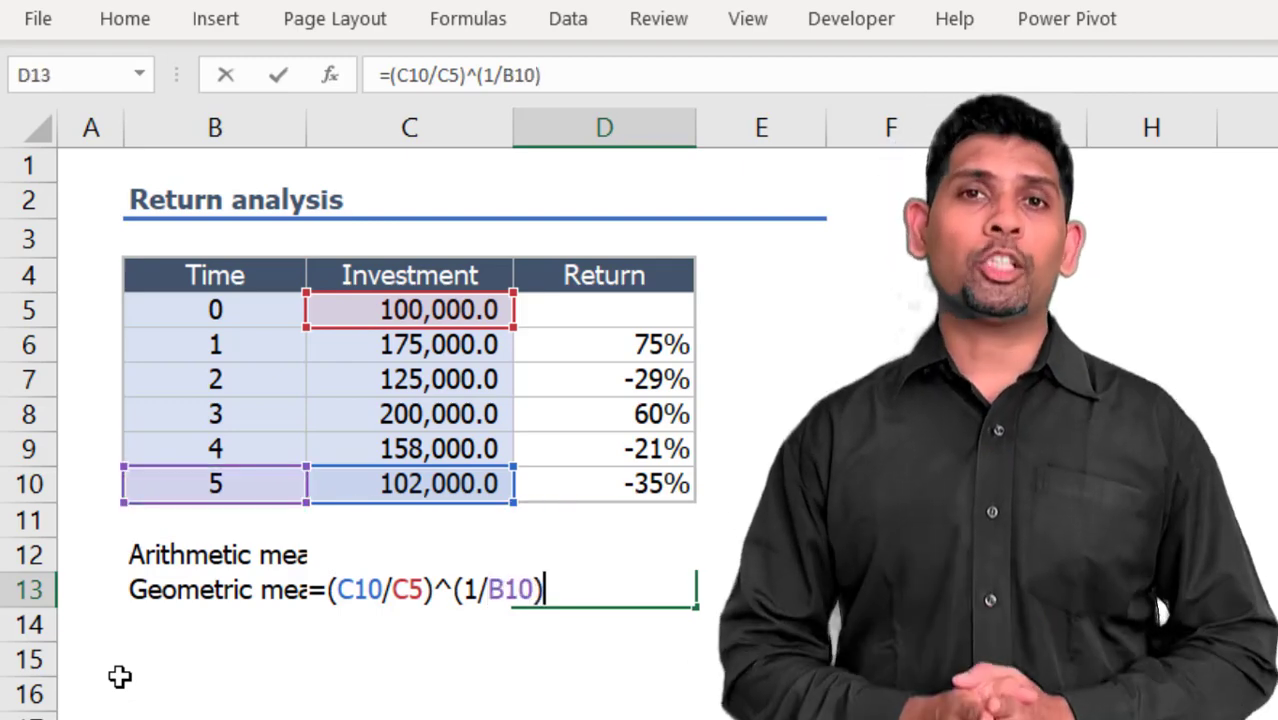
type("-")
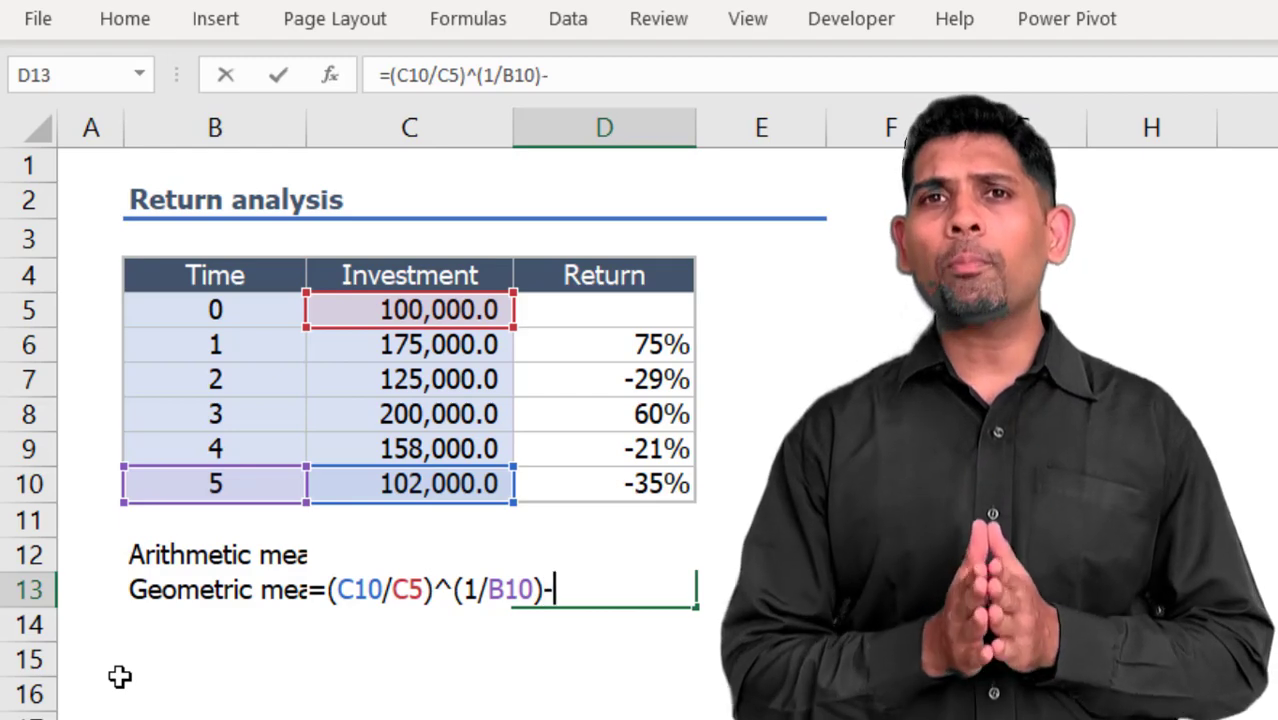
type("1")
key("Return")
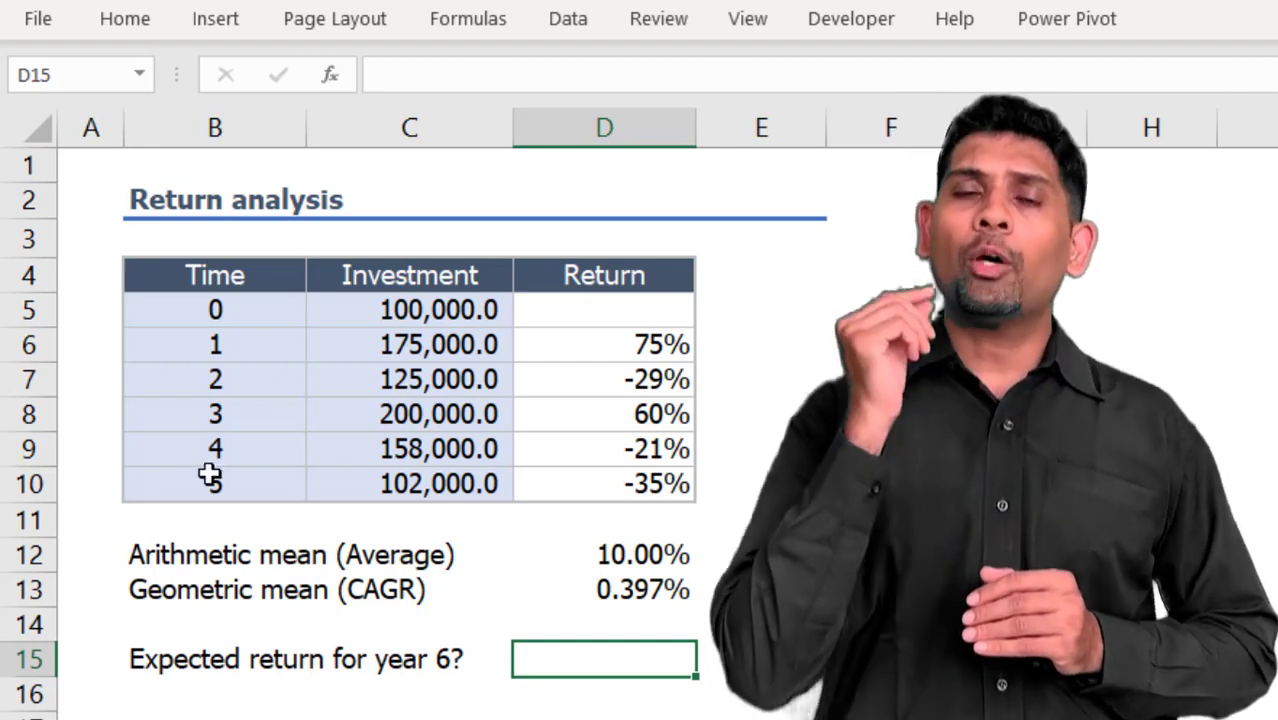
Select the first and last investments, then strike through the intermediate values in C6:C9 and remove the strikethrough again
left_click(360, 486)
left_click(482, 312, "ctrl")
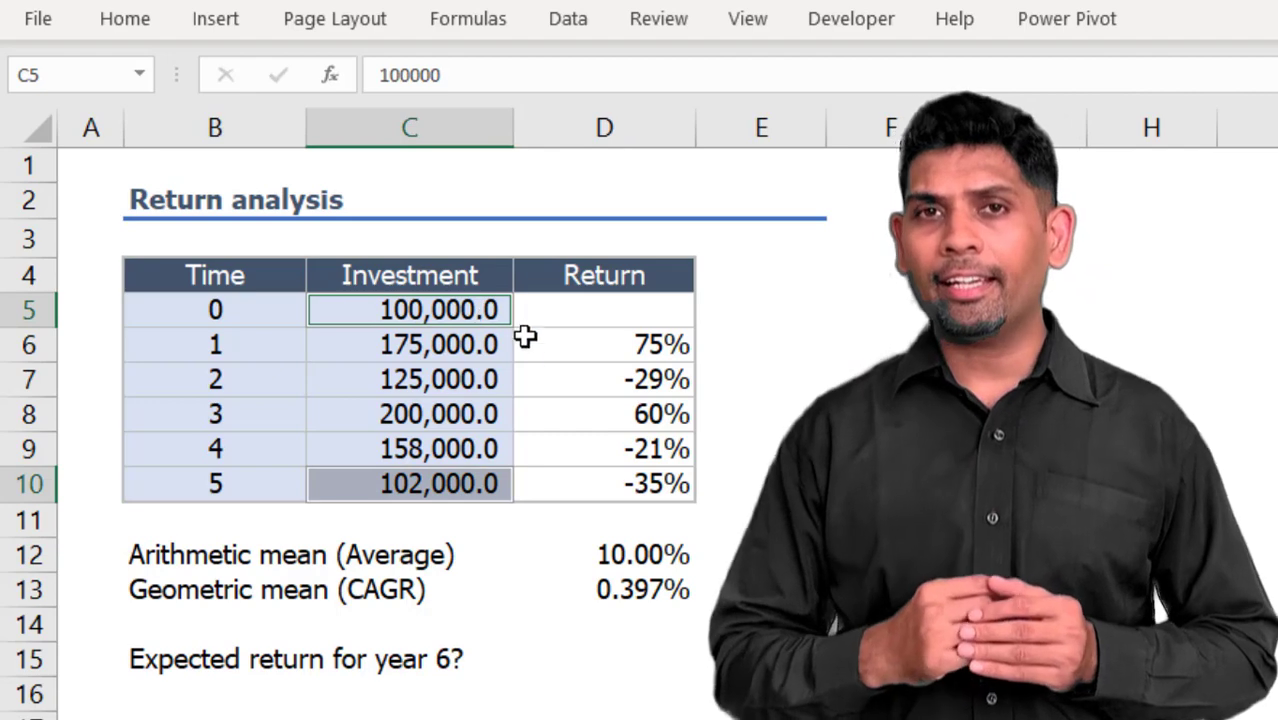
left_click_drag(491, 348, 474, 438)
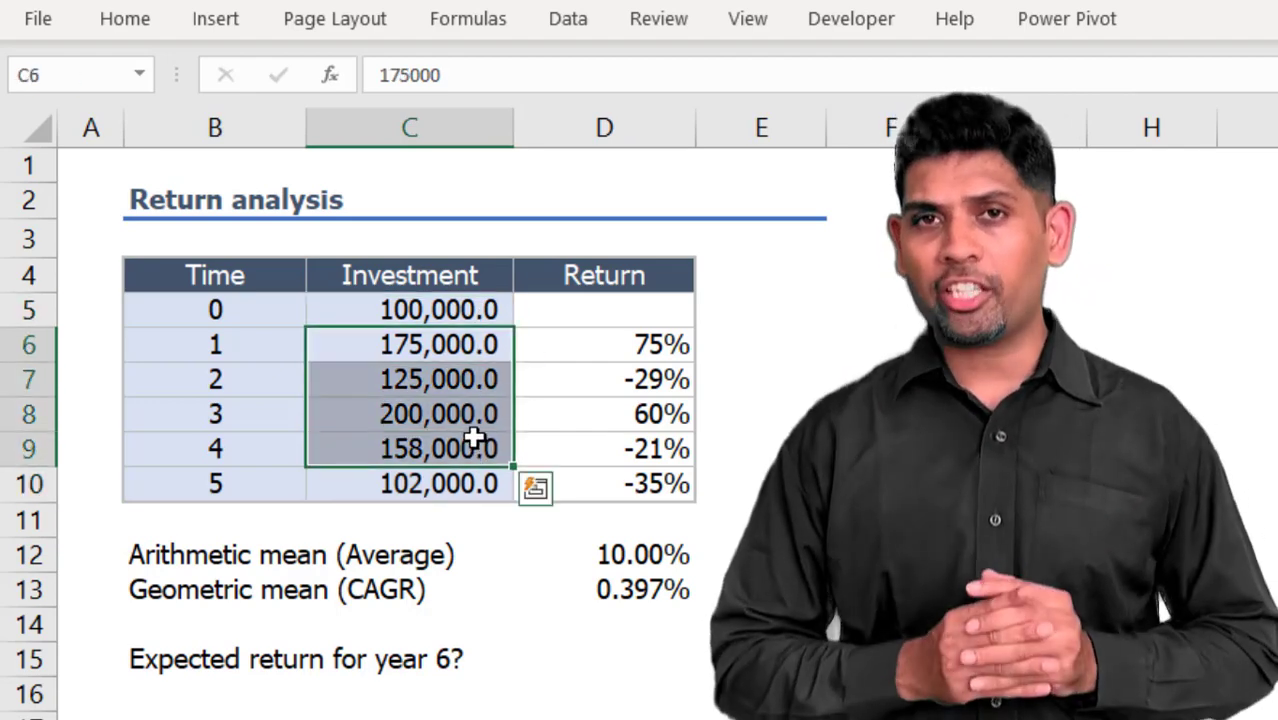
key("ctrl+5")
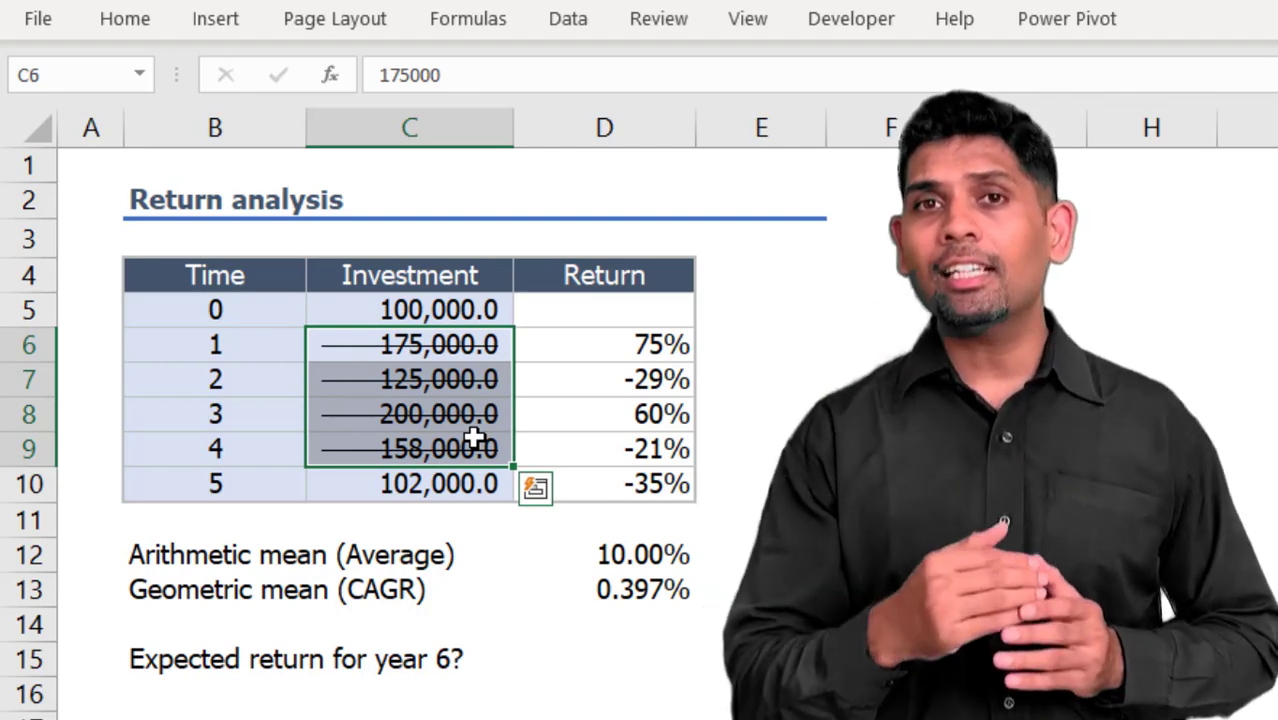
key("ctrl+5")
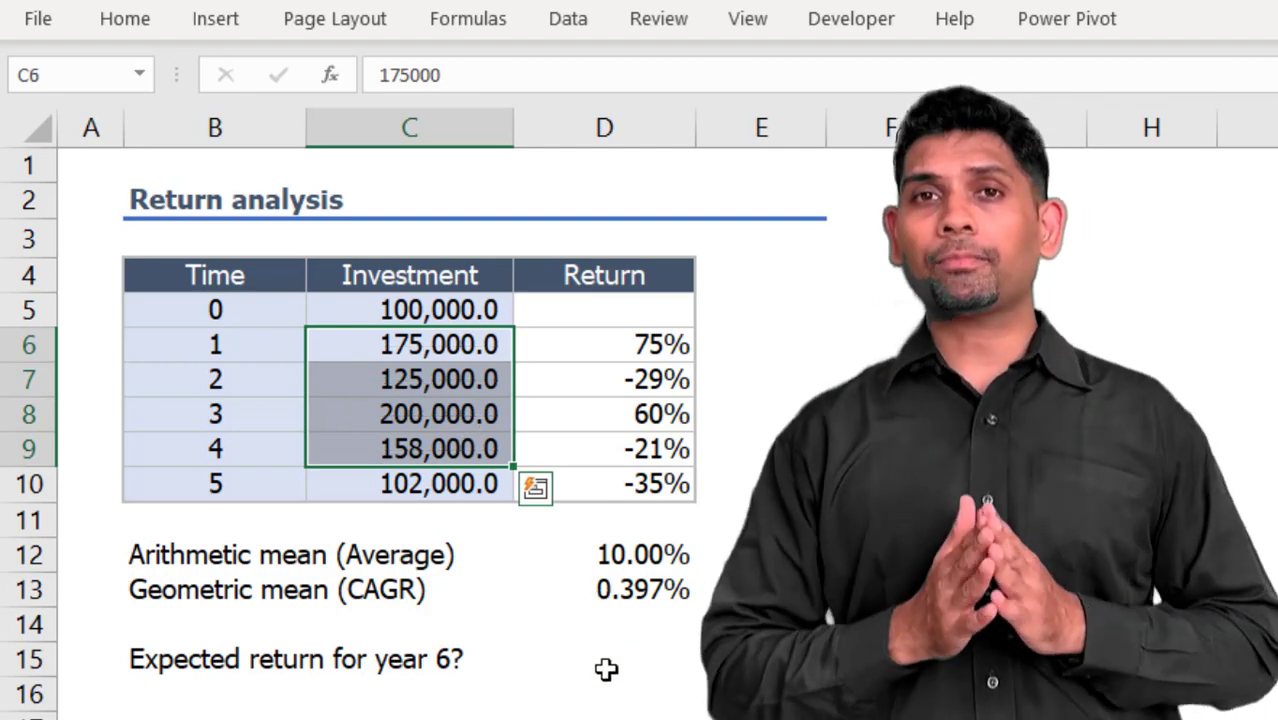
Set the expected return for year 6 in D15 equal to the arithmetic mean in D12
left_click(606, 669)
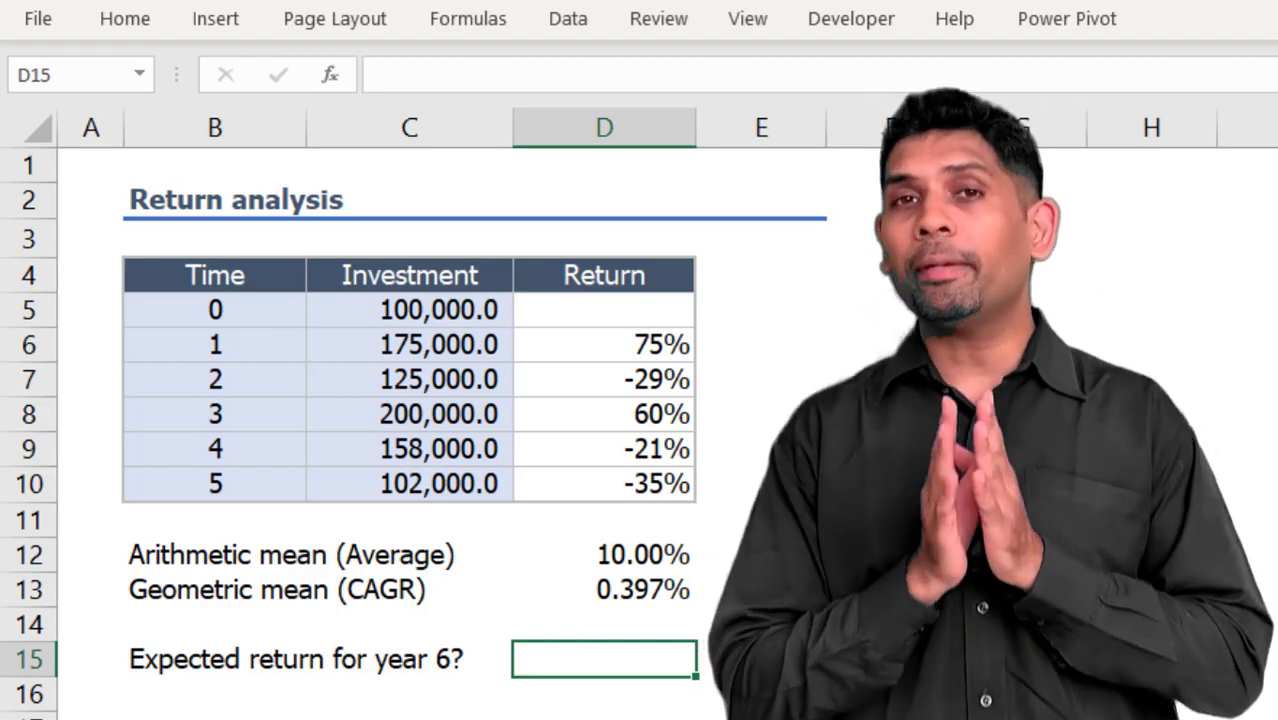
type("=")
key("Up")
key("Up")
key("Up")
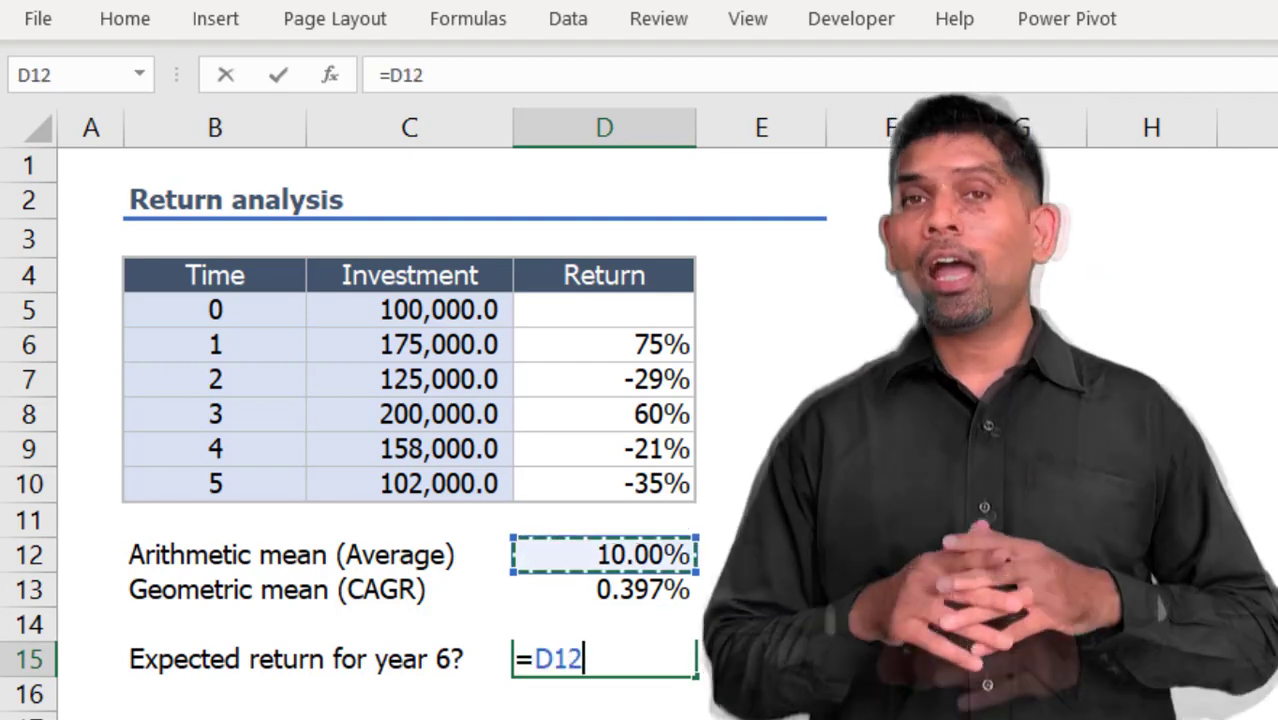
key("Return")
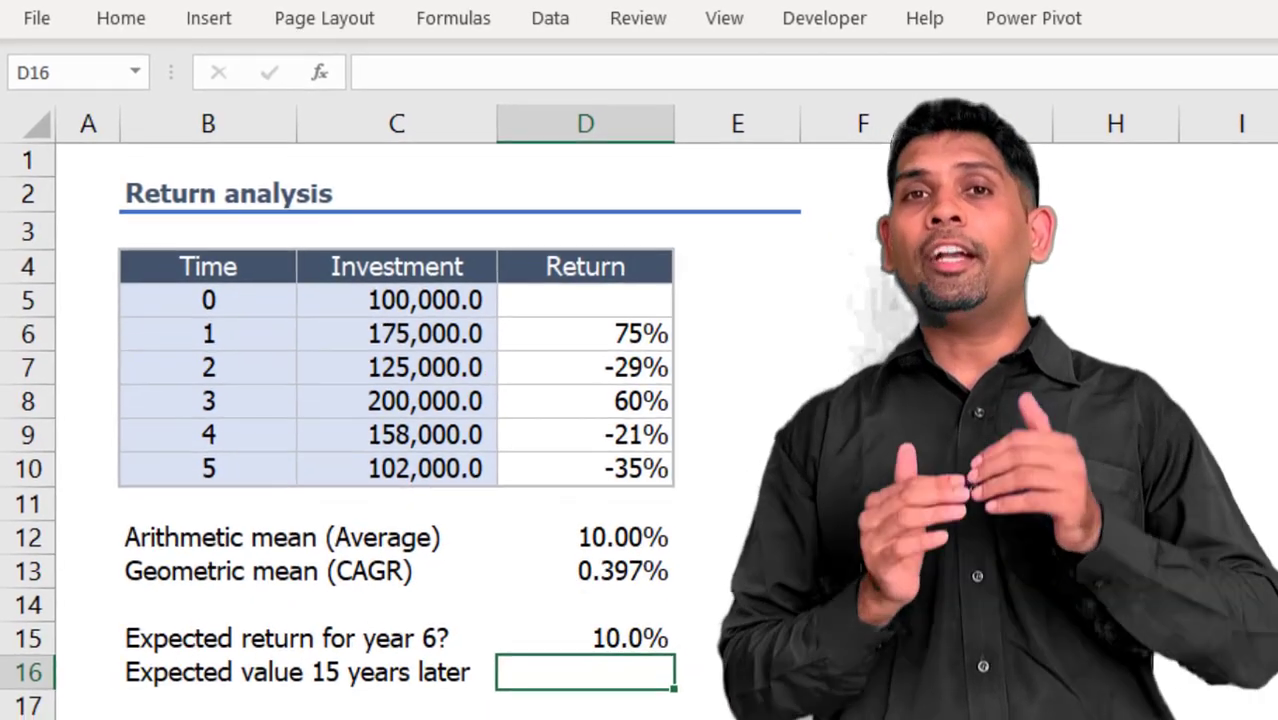
Calculate the expected value 15 years later in D16 with the formula =C10*(1+D13)^15
type("=")
left_click(319, 447)
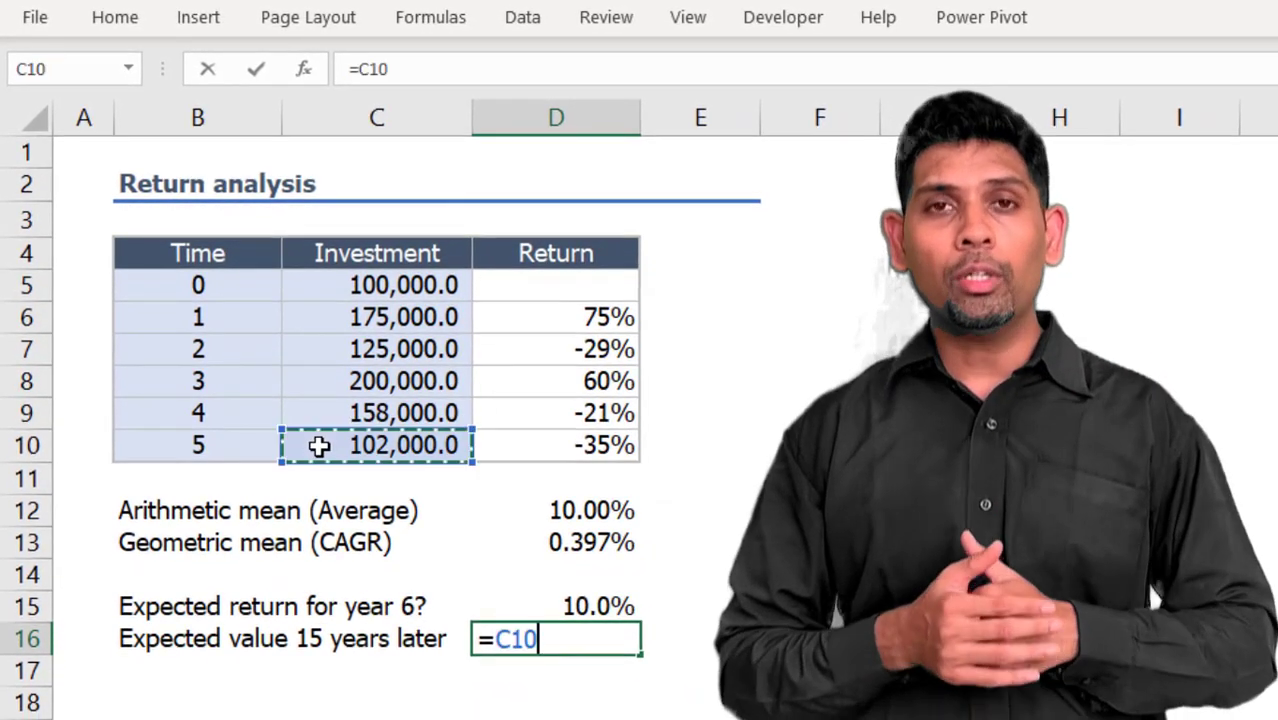
type("*(1+")
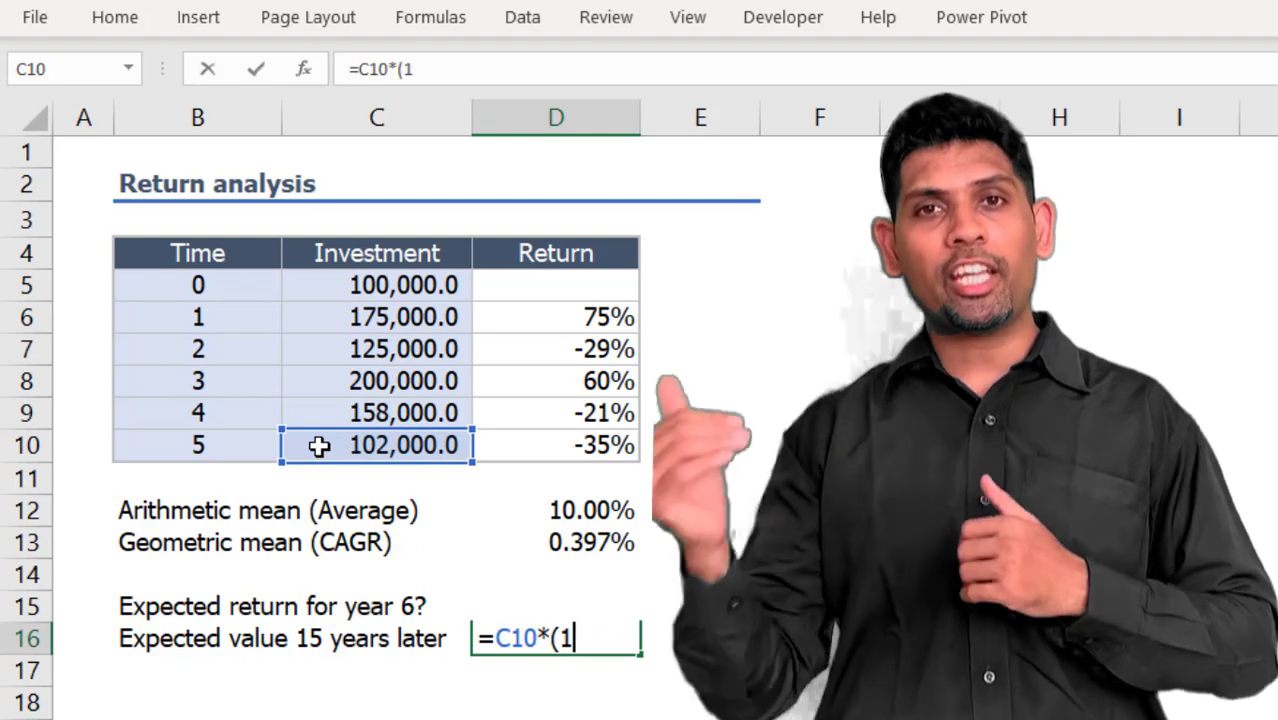
key("Up")
key("Up")
key("Up")
type(")^15")
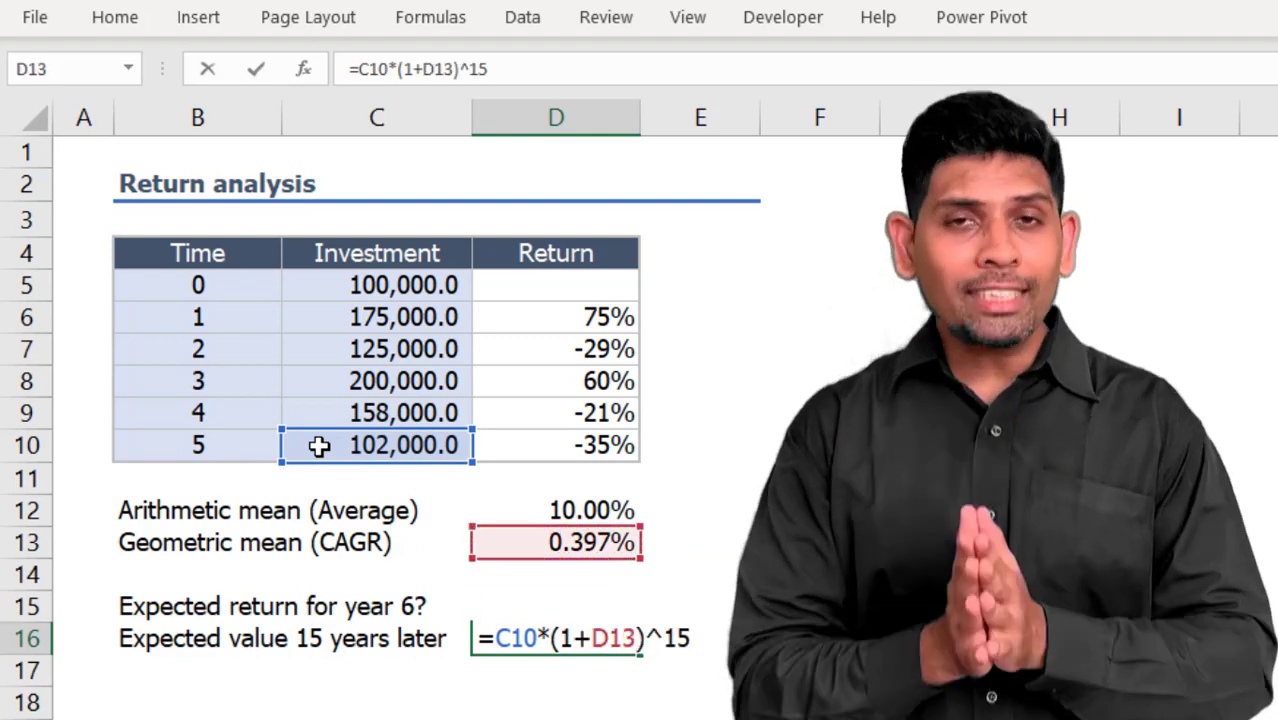
key("Return")
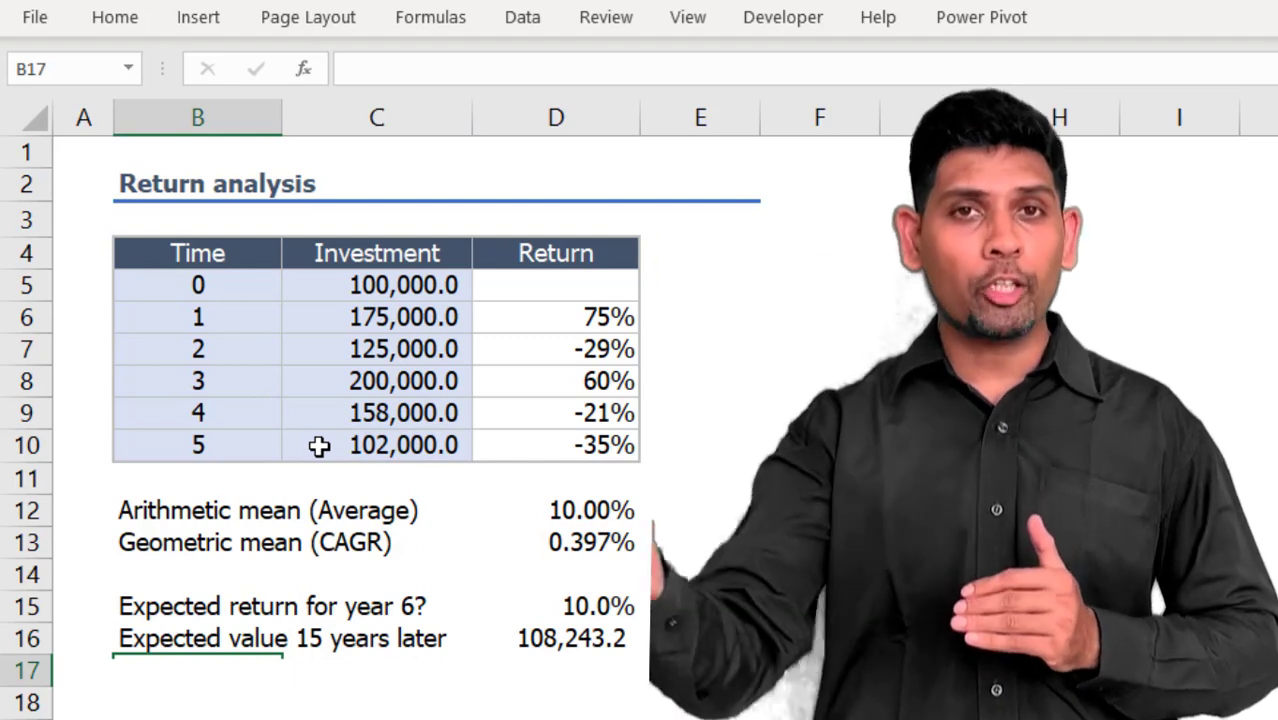
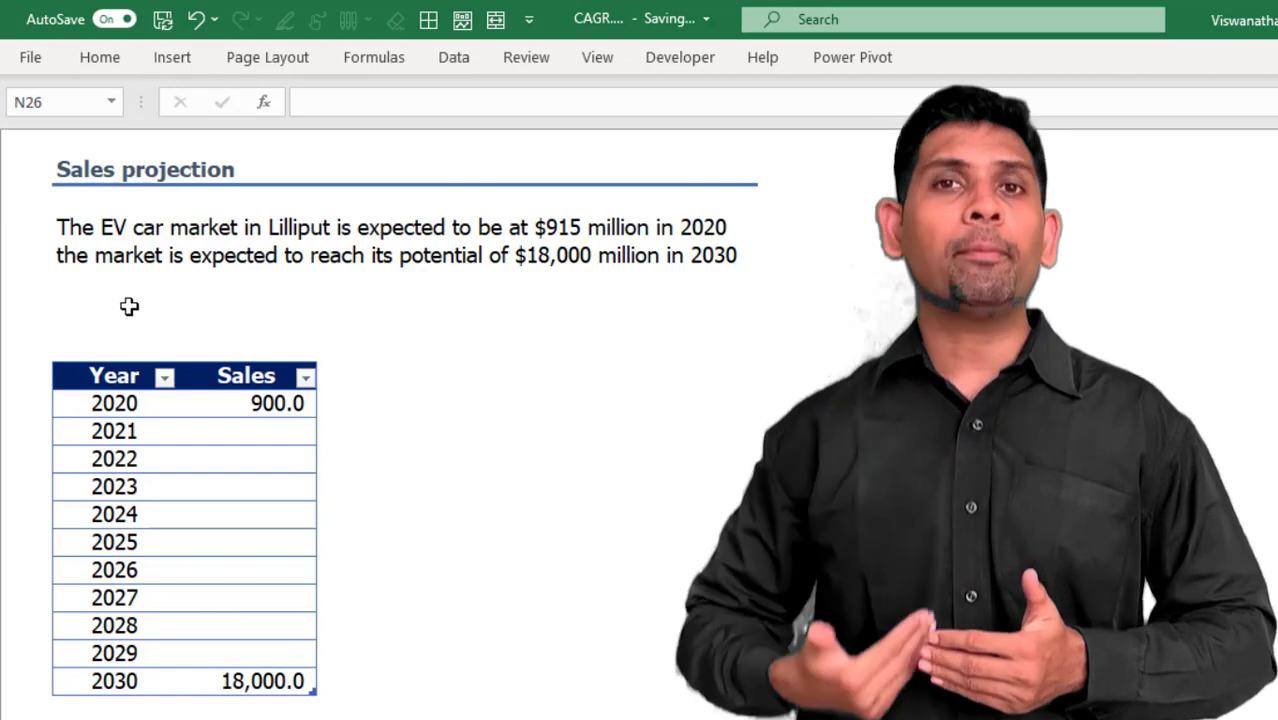
On the Sales projection sheet, mark the empty 2021 to 2029 sales cells and enter the label "CAGR" in B7
left_click_drag(242, 430, 234, 653)
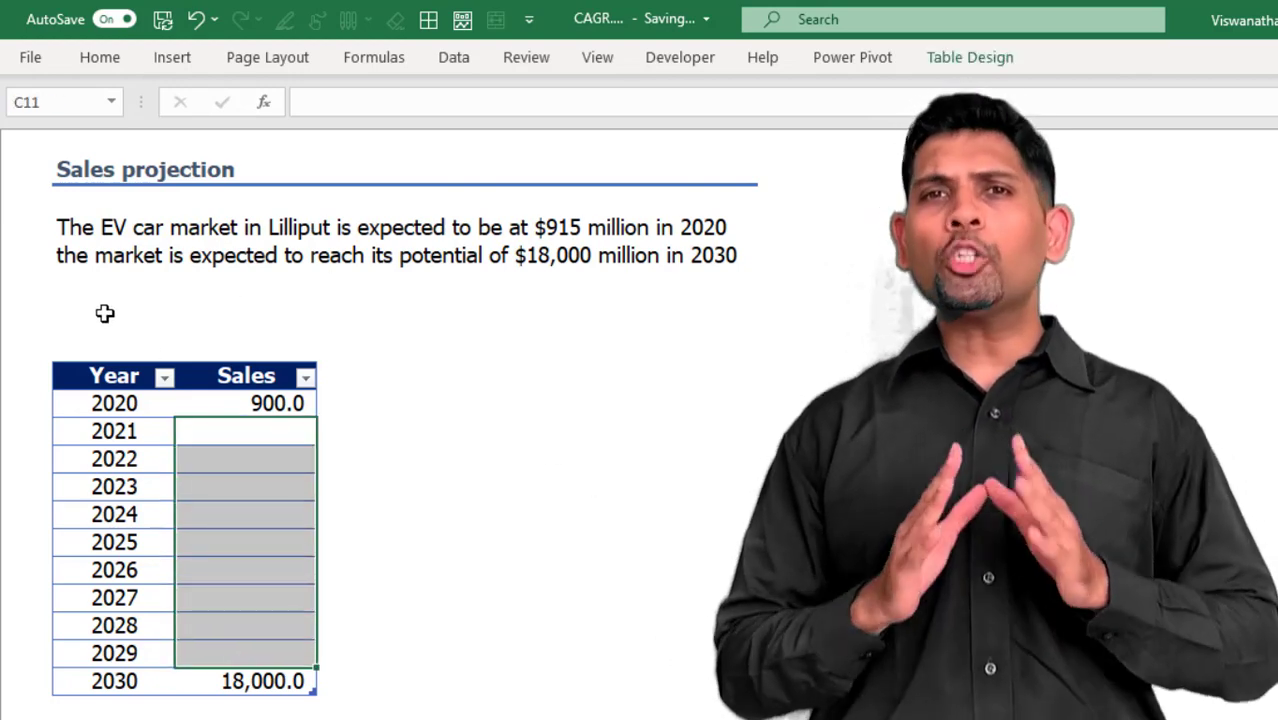
left_click(104, 315)
type("CAGR")
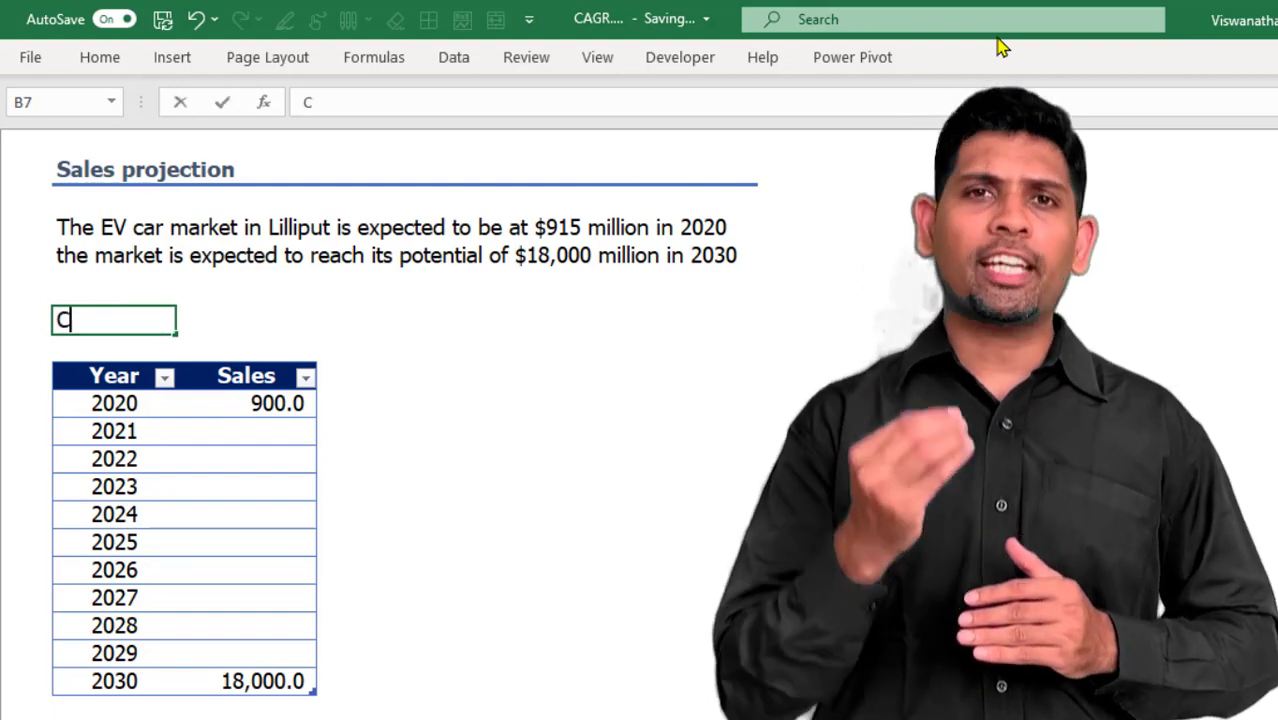
key("Tab")
Calculate the sales growth rate beside the CAGR label with the formula =(18000/900)^(1/10)-1
type("=")
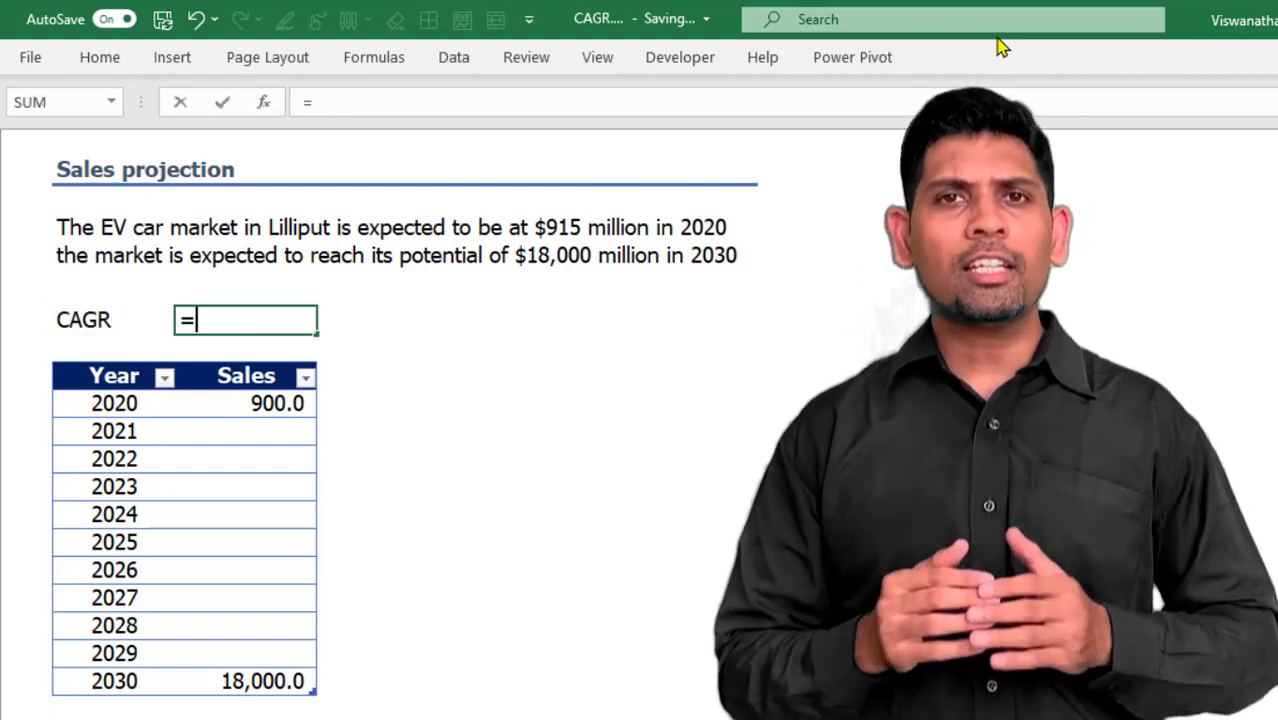
type("(18000")
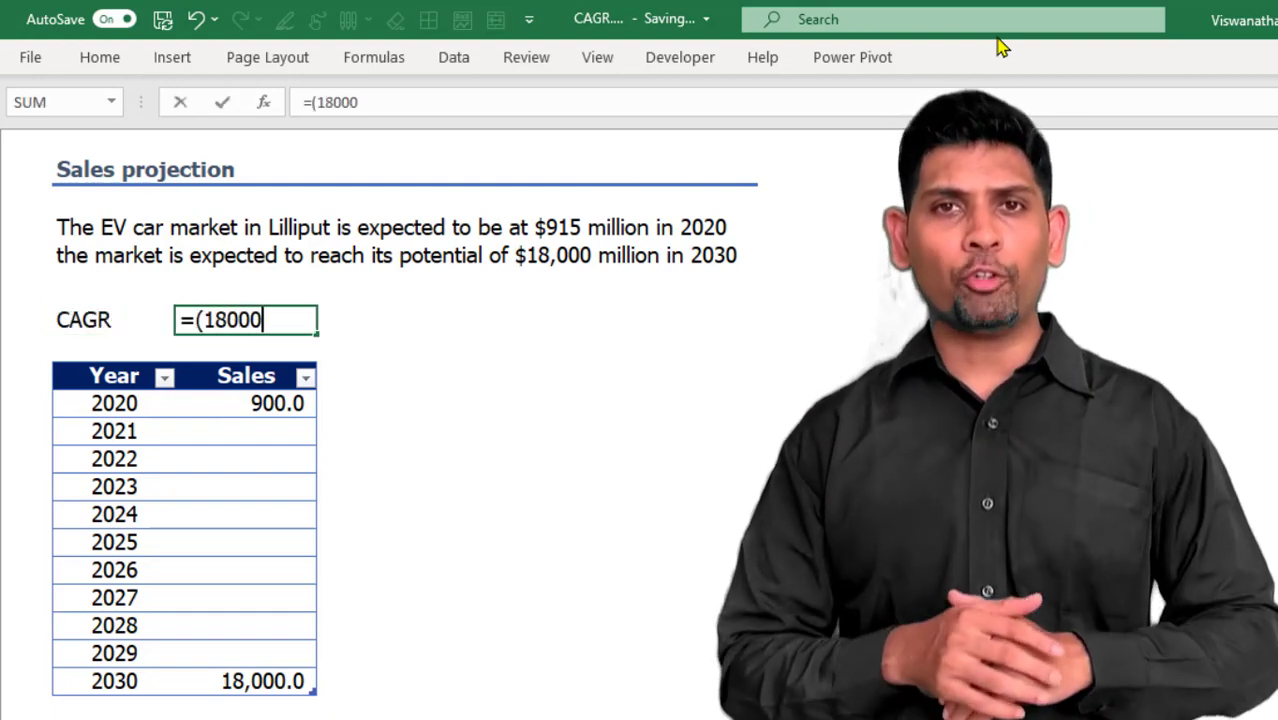
type("/900)^(")
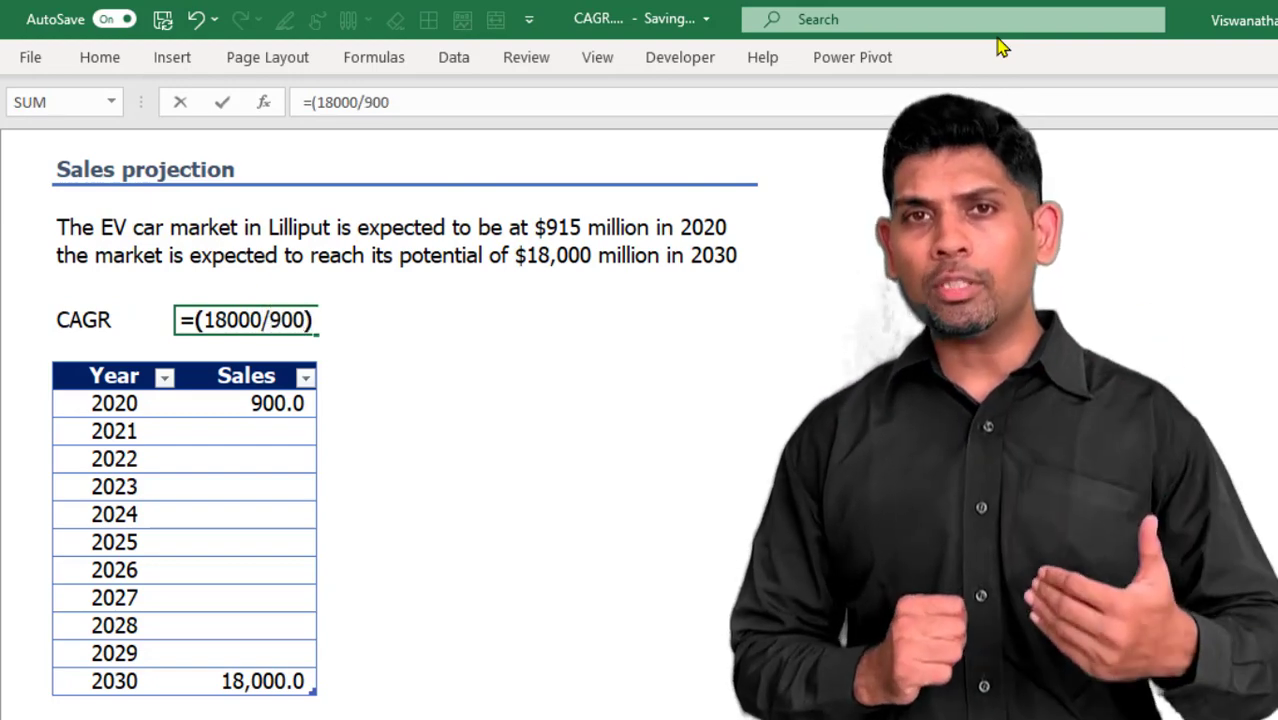
type("1/1")
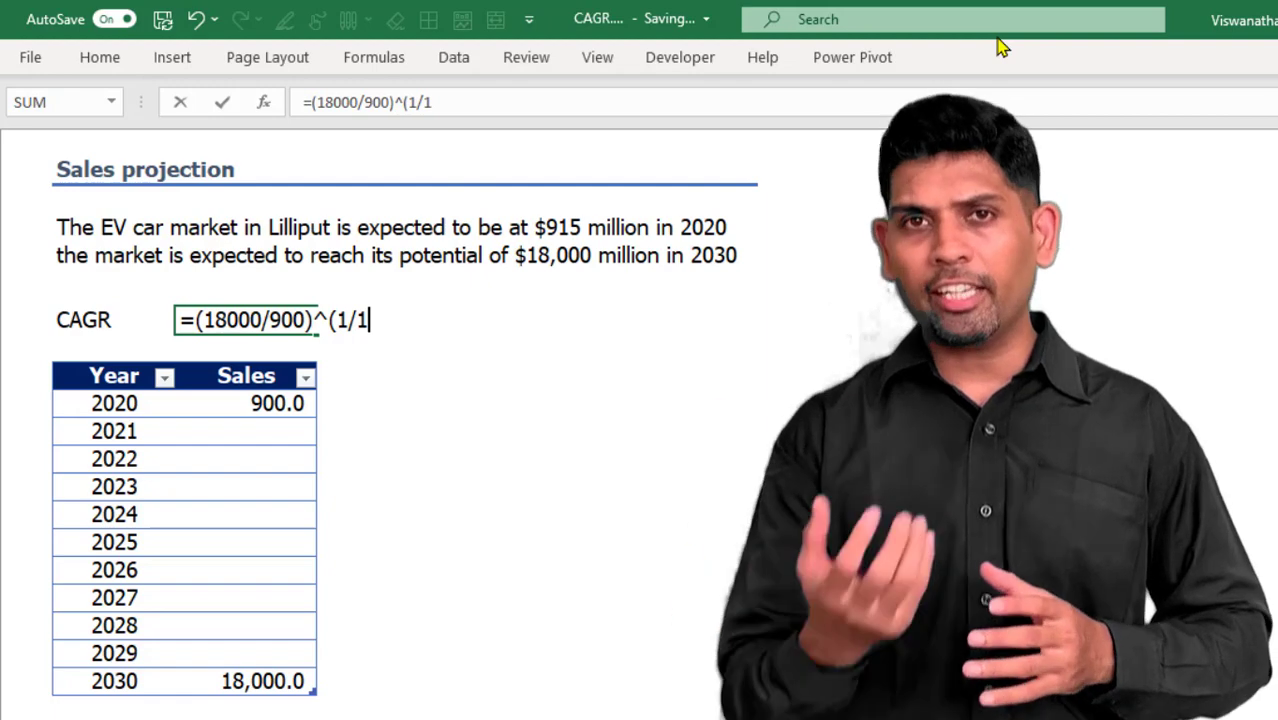
type("0)-")
type("1")
key("Return")
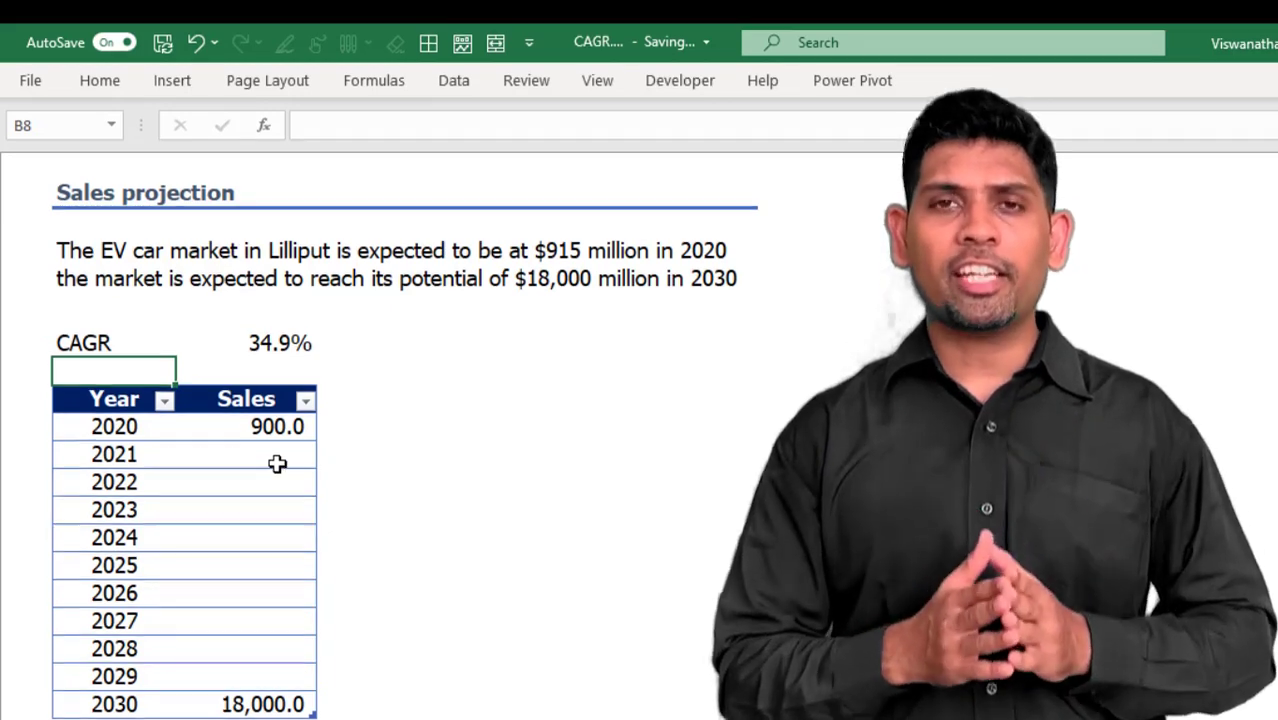
Calculate the 2021 sales in C11 with the formula =C10*(1+$C$7), keeping the CAGR reference absolute
left_click(277, 439)
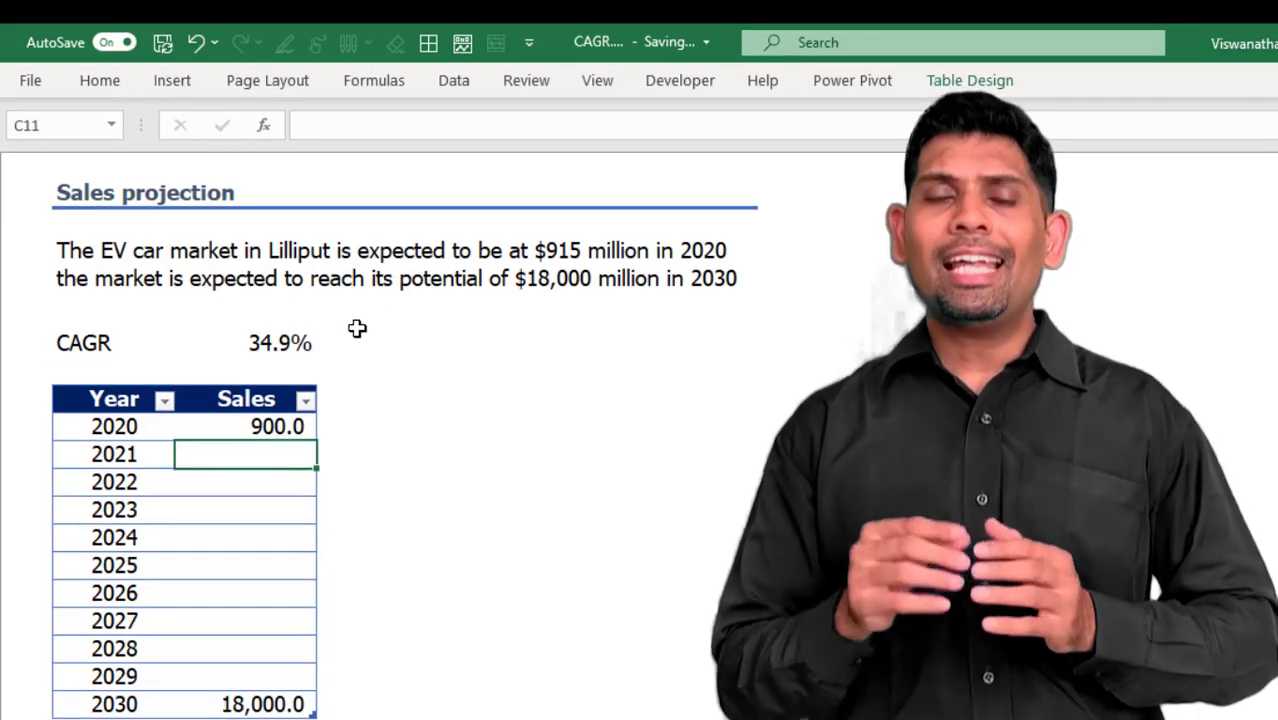
type("=")
key("Up")
type("*(")
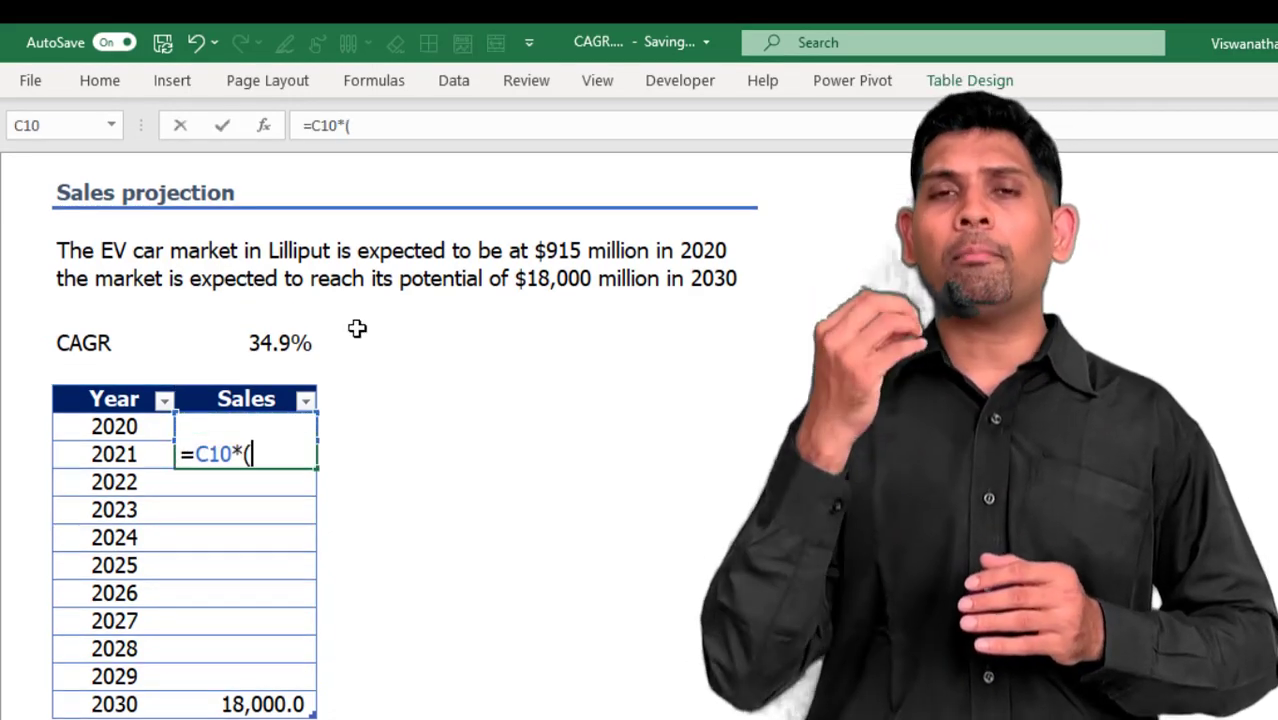
type("1+")
key("Up")
key("Up")
key("Up")
key("Up")
key("F4")
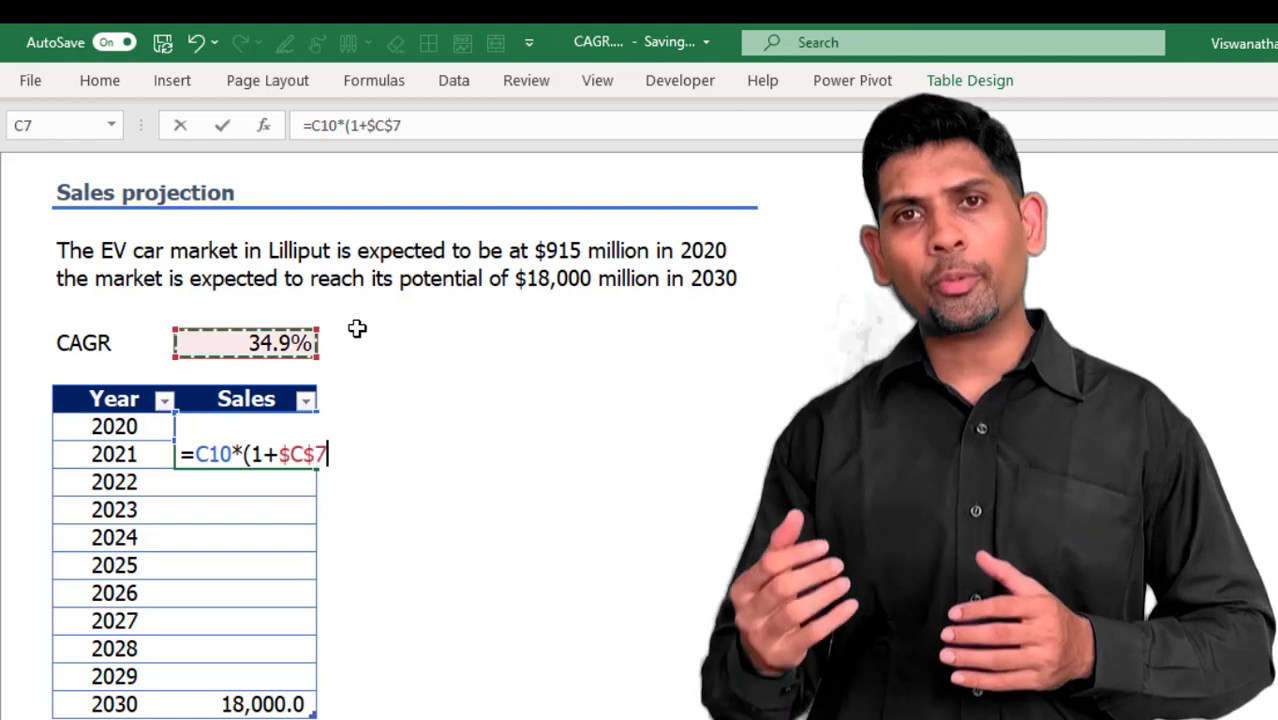
type(")")
key("Return")
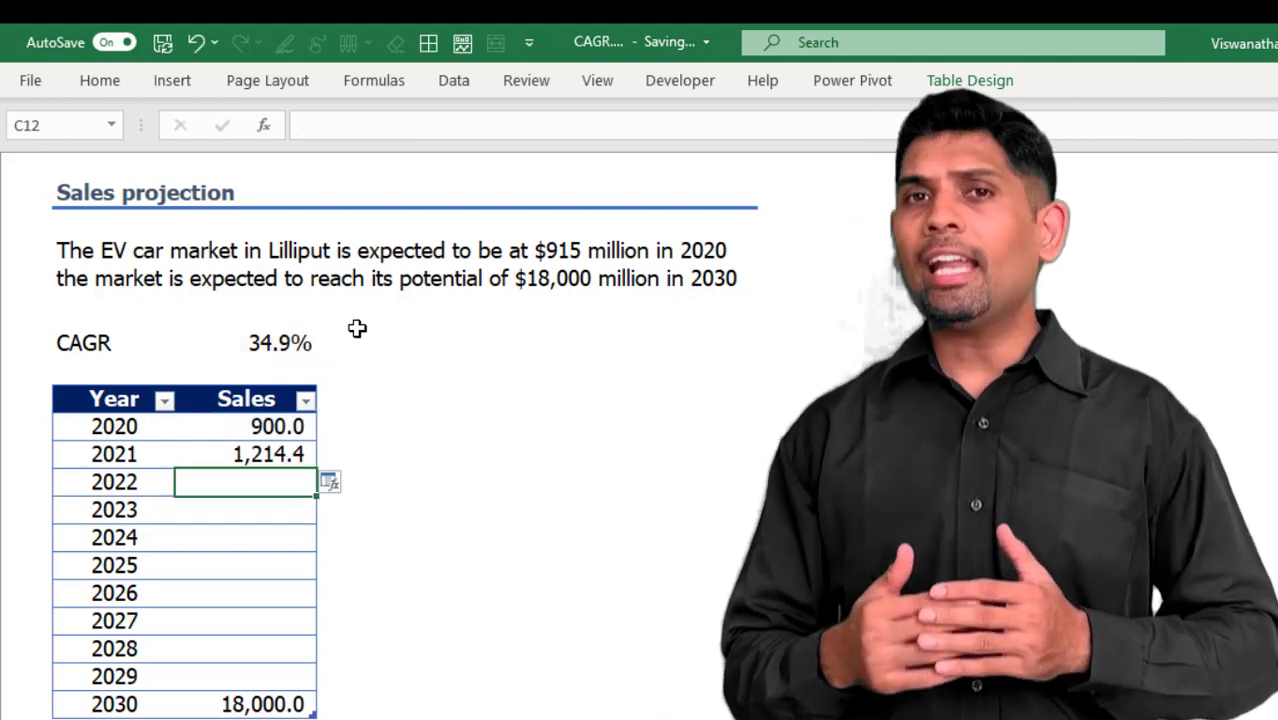
Fill the 2021 sales formula down through the remaining years of the Sales column to 2030
key("Up")
double_click(316, 468)
left_click(389, 543)
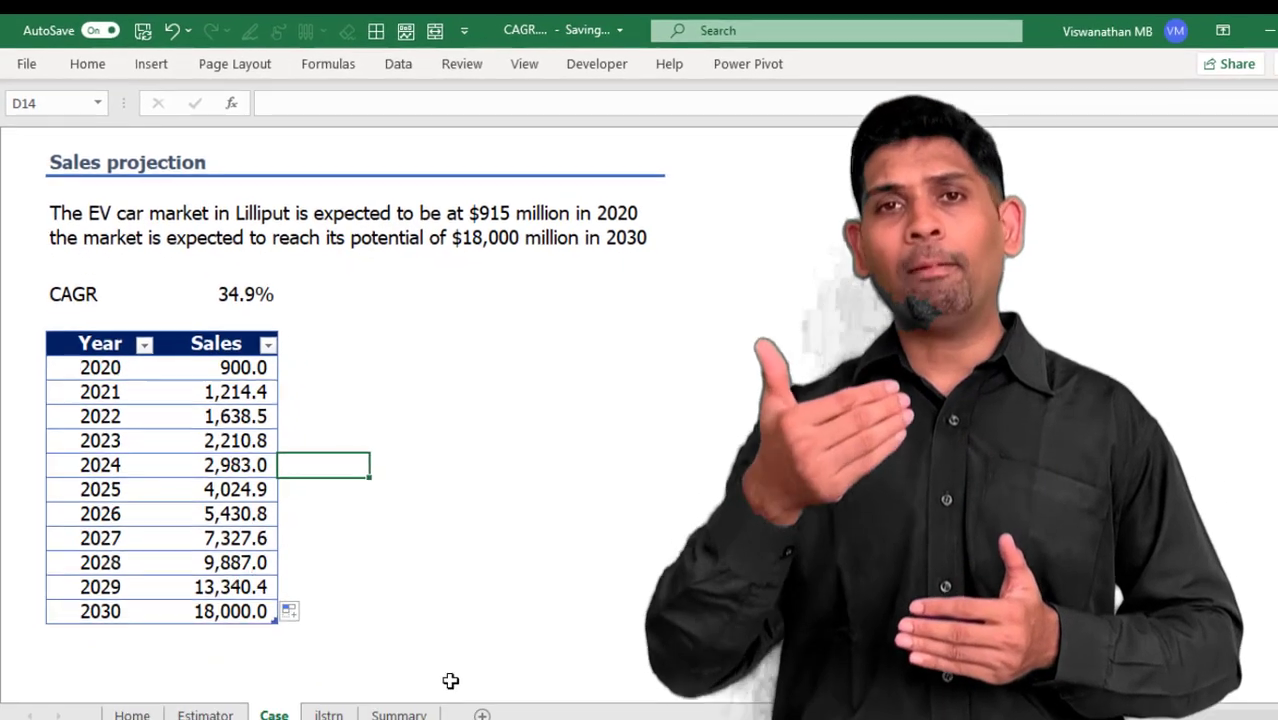
left_click(425, 652)
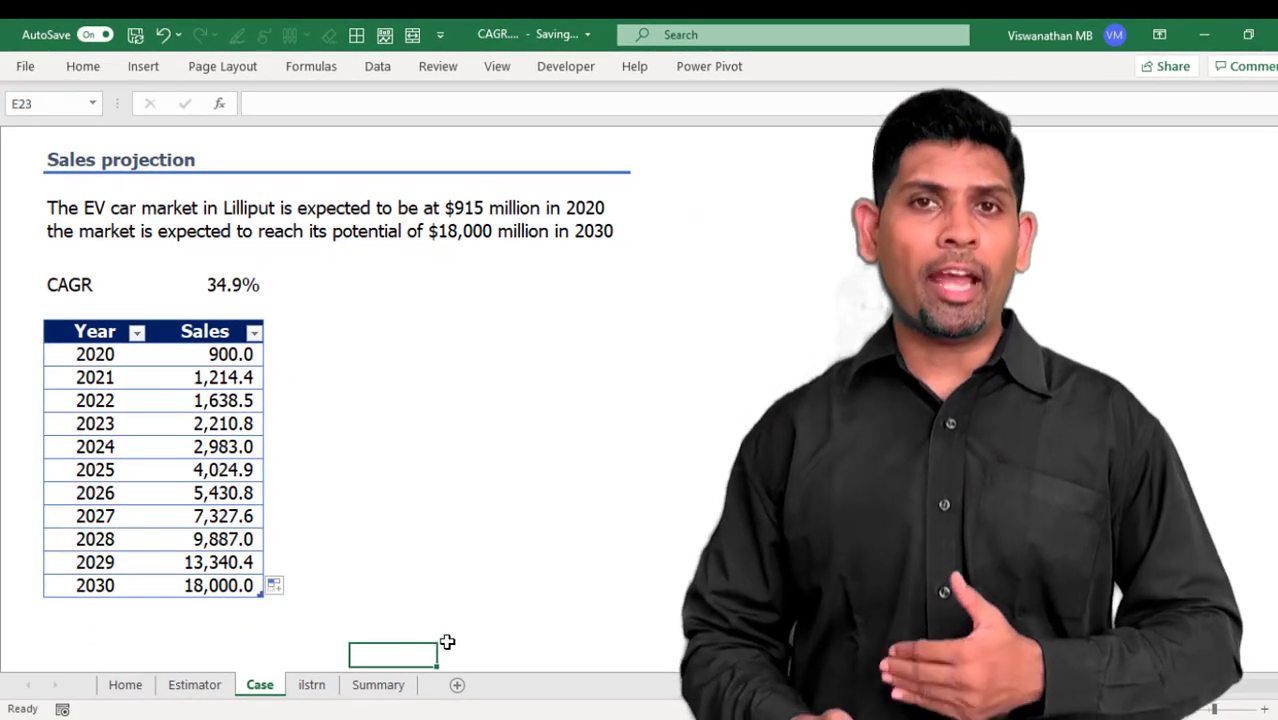
left_click(452, 631)
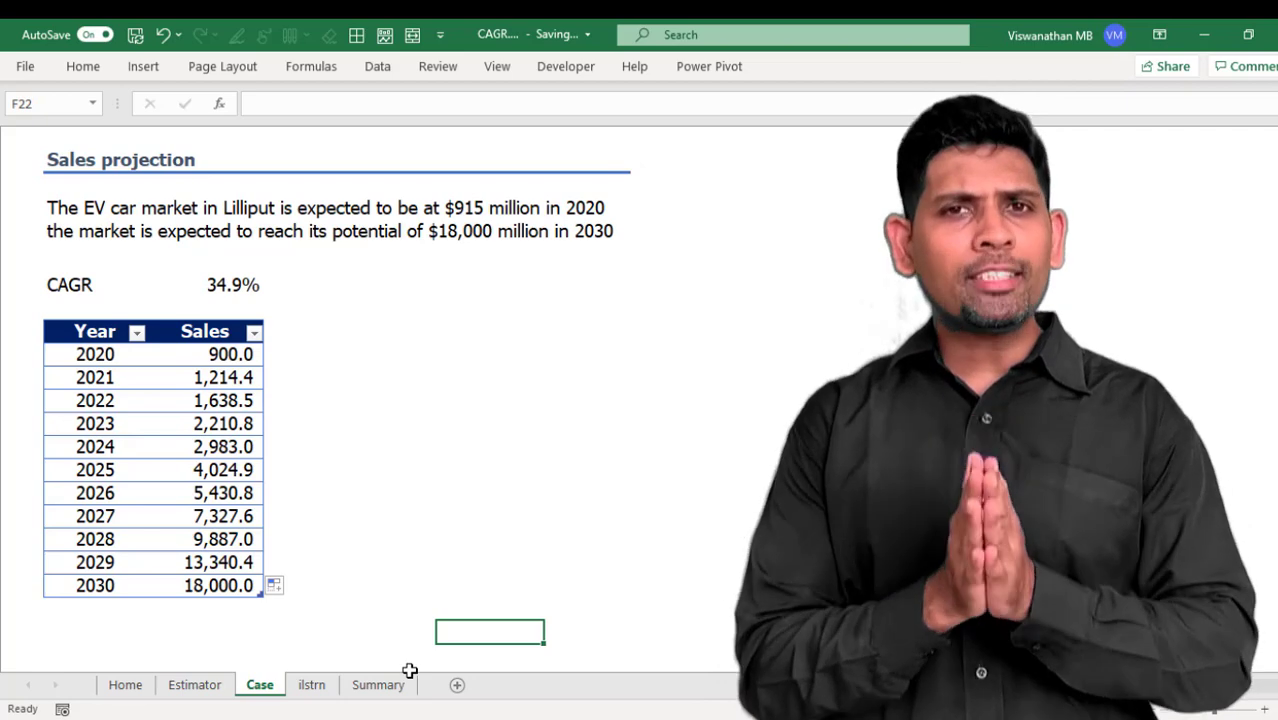
On the ilstrn sheet, switch the sales projection to the Logarthmic pattern and increase its steepness
left_click(311, 684)
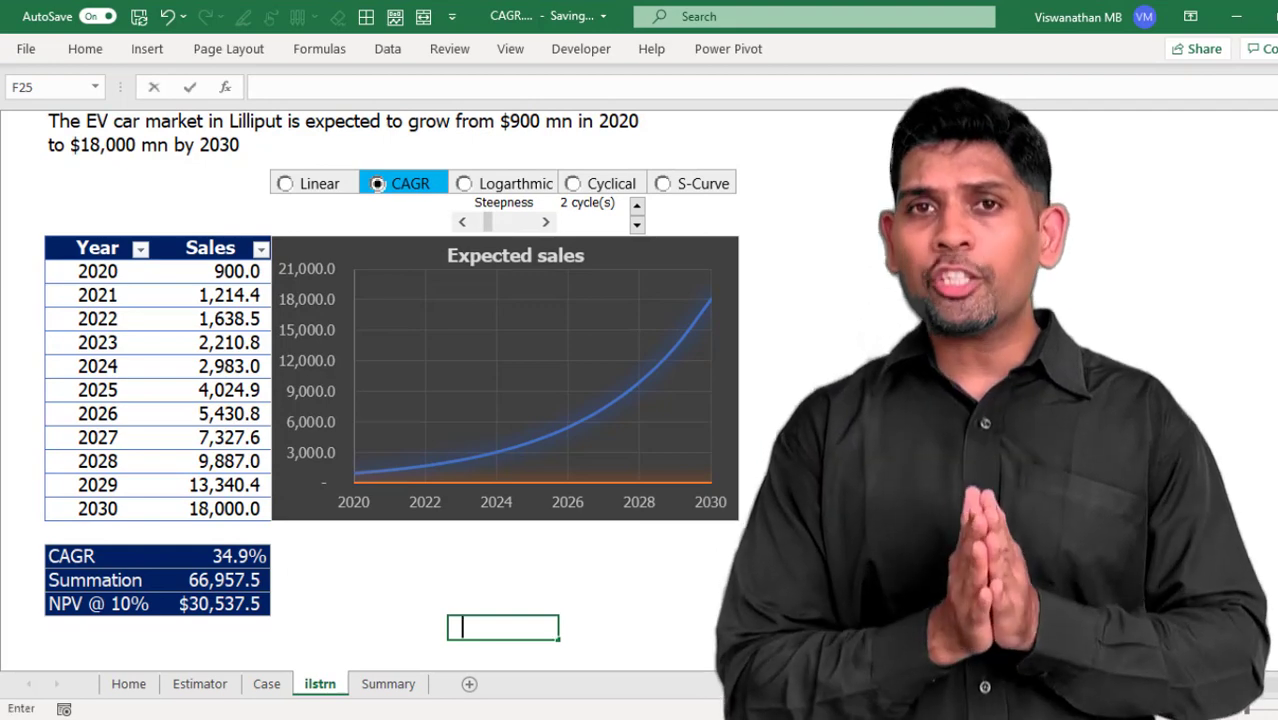
left_click(602, 627)
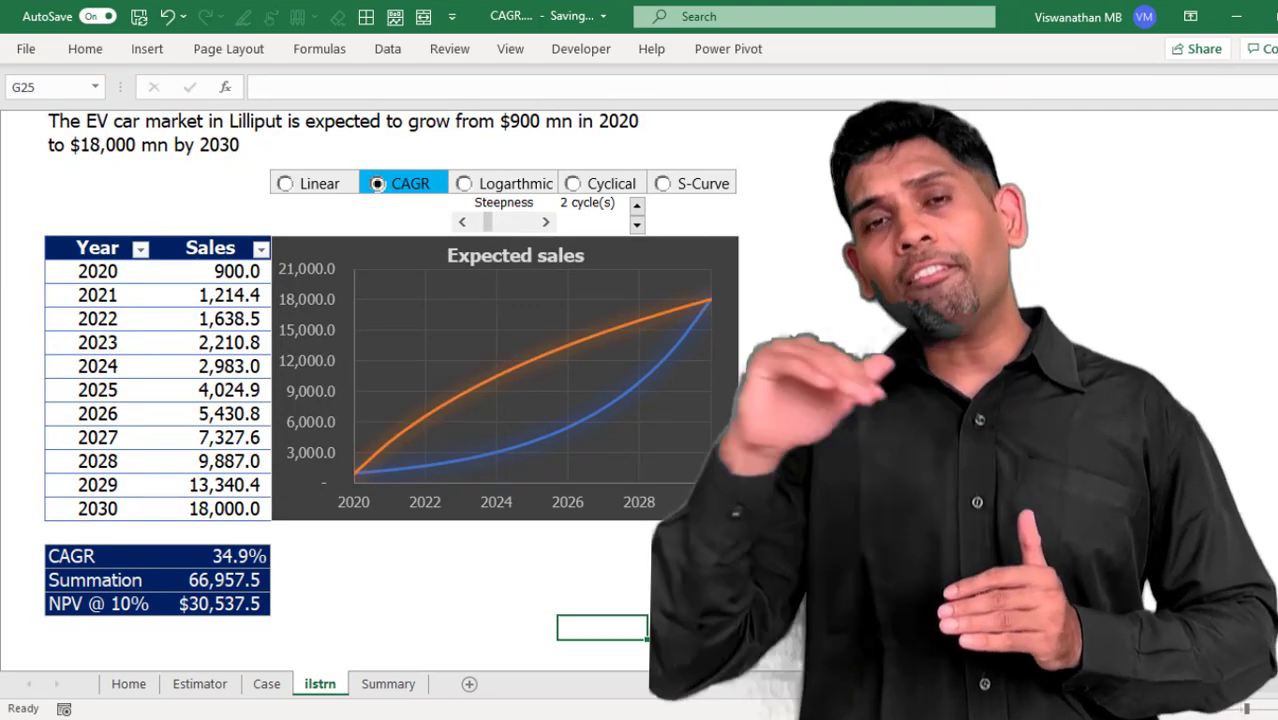
left_click(502, 627)
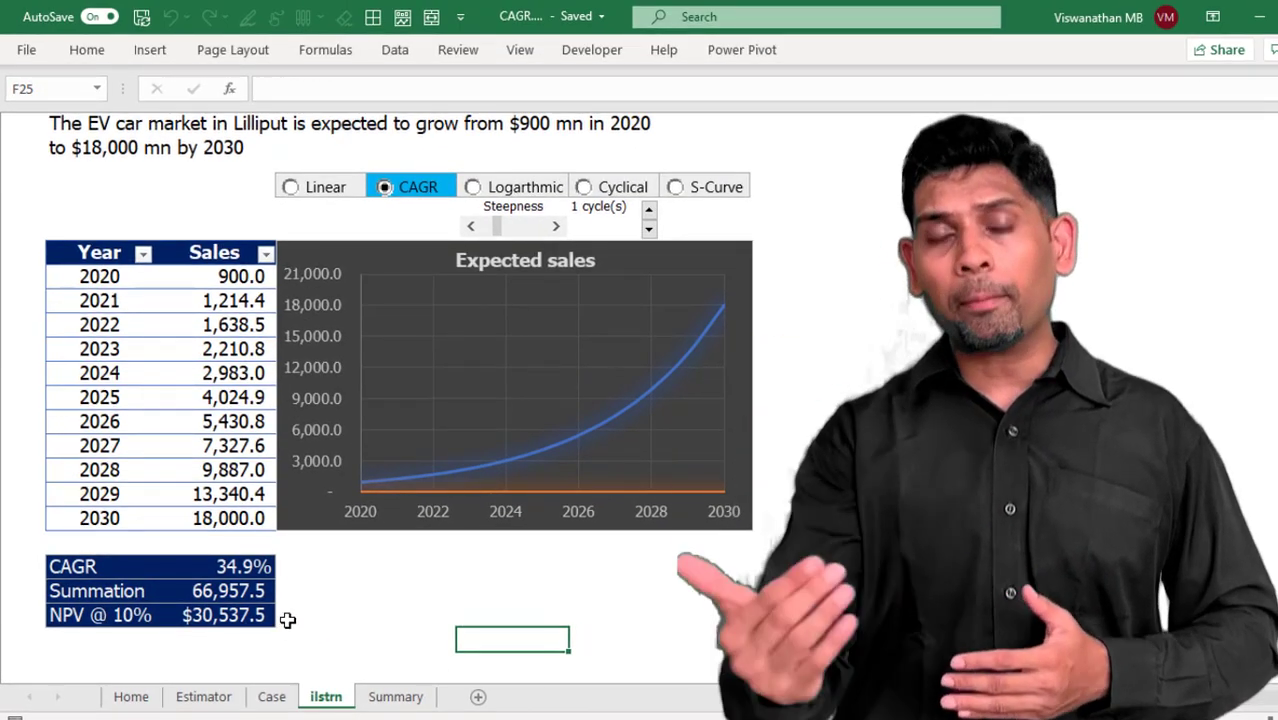
left_click(468, 191)
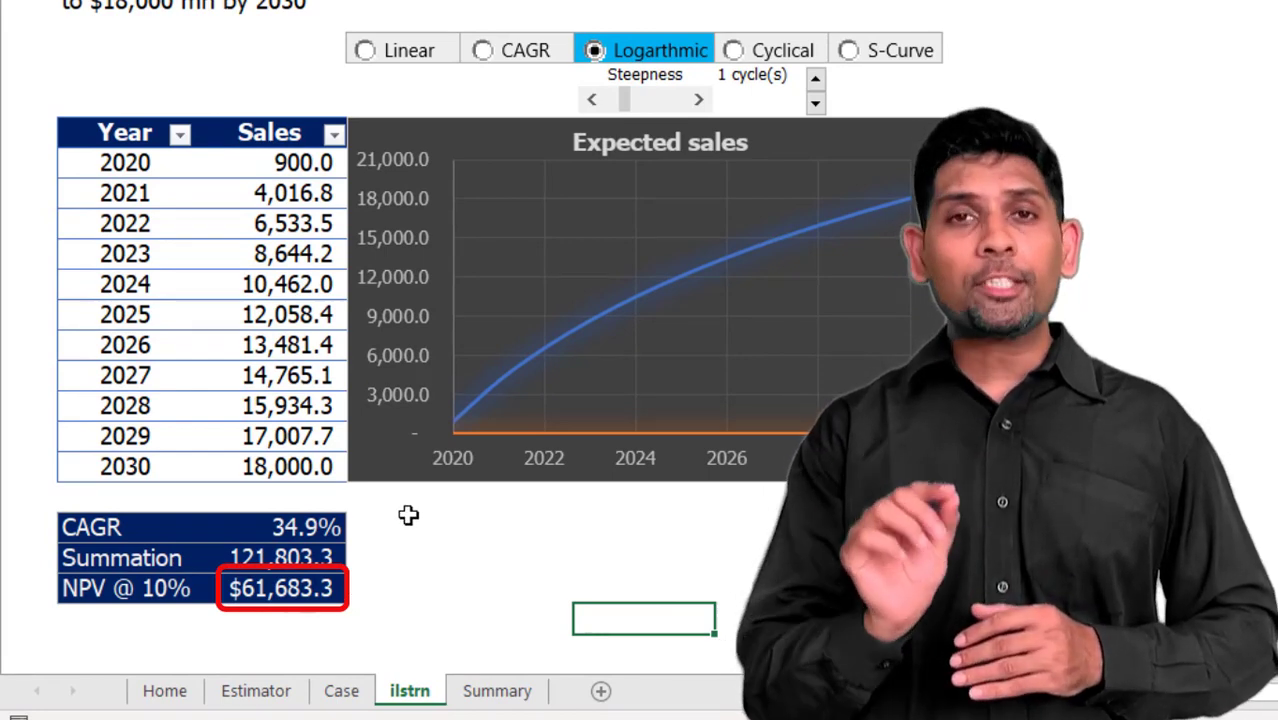
left_click(700, 102)
left_click(700, 102)
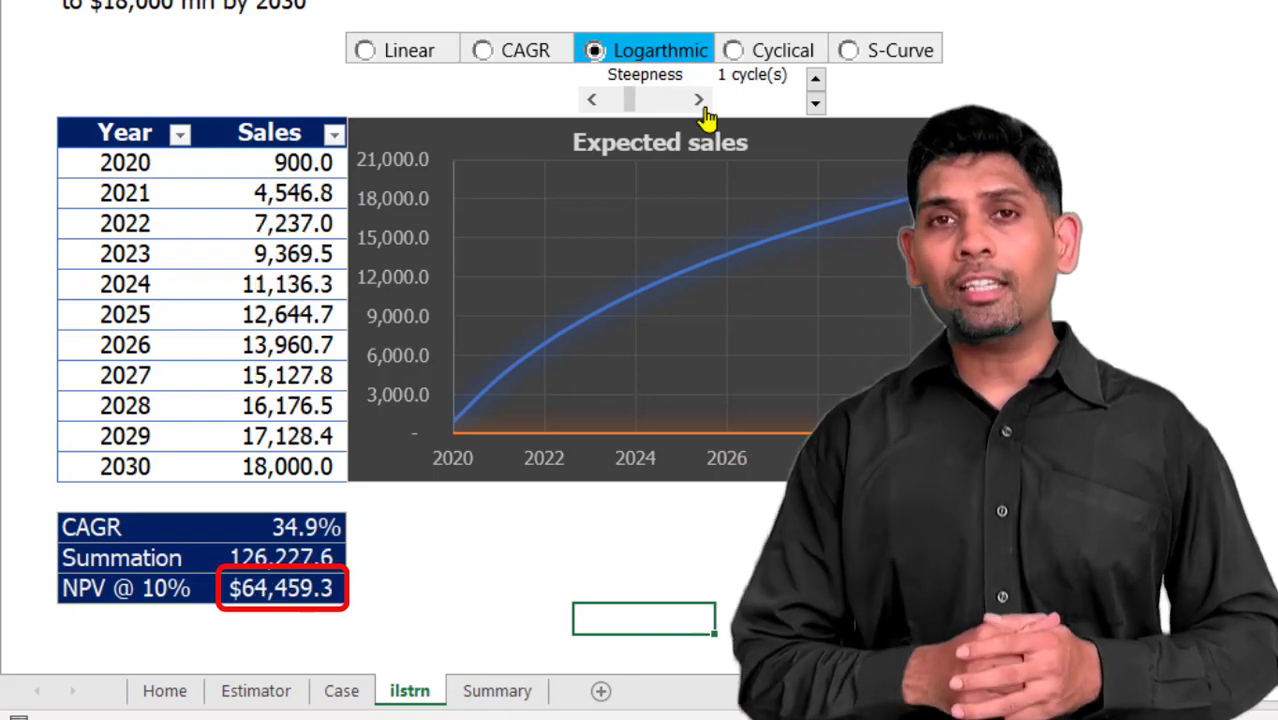
left_click(700, 102)
left_click(700, 102)
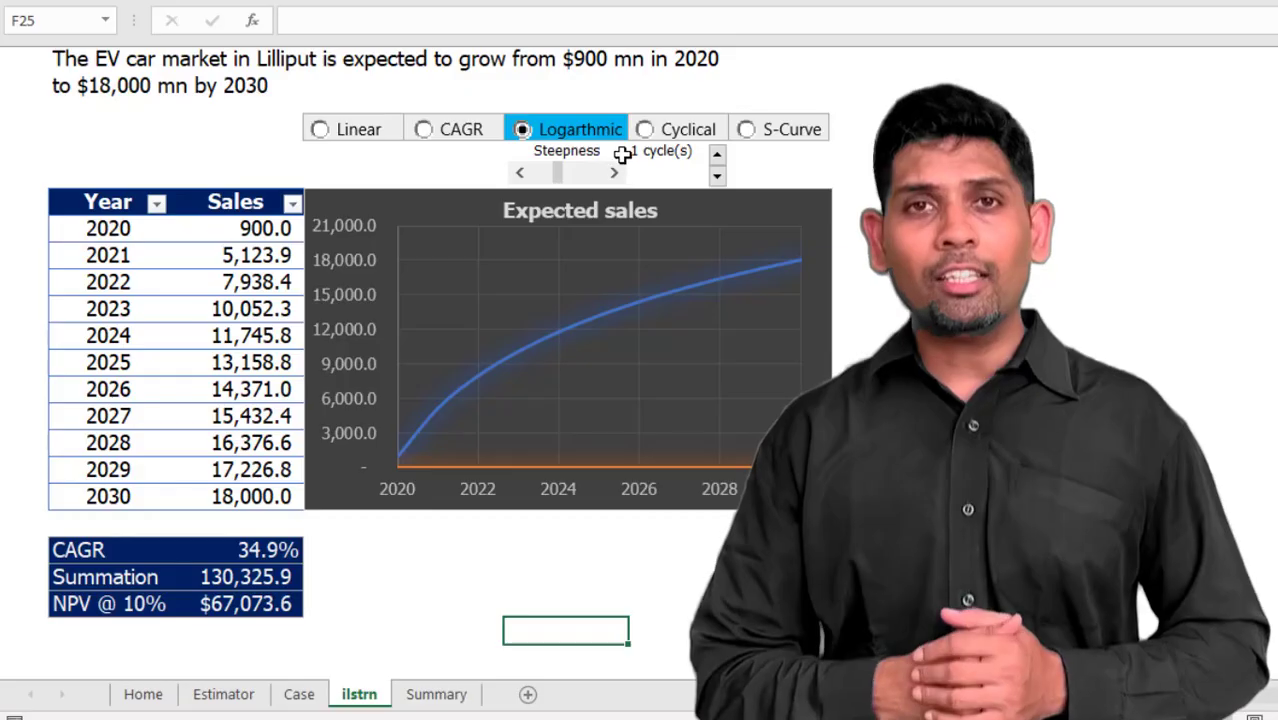
Switch the sales projection to the Cyclical pattern and raise the number of cycles to 4
left_click(645, 133)
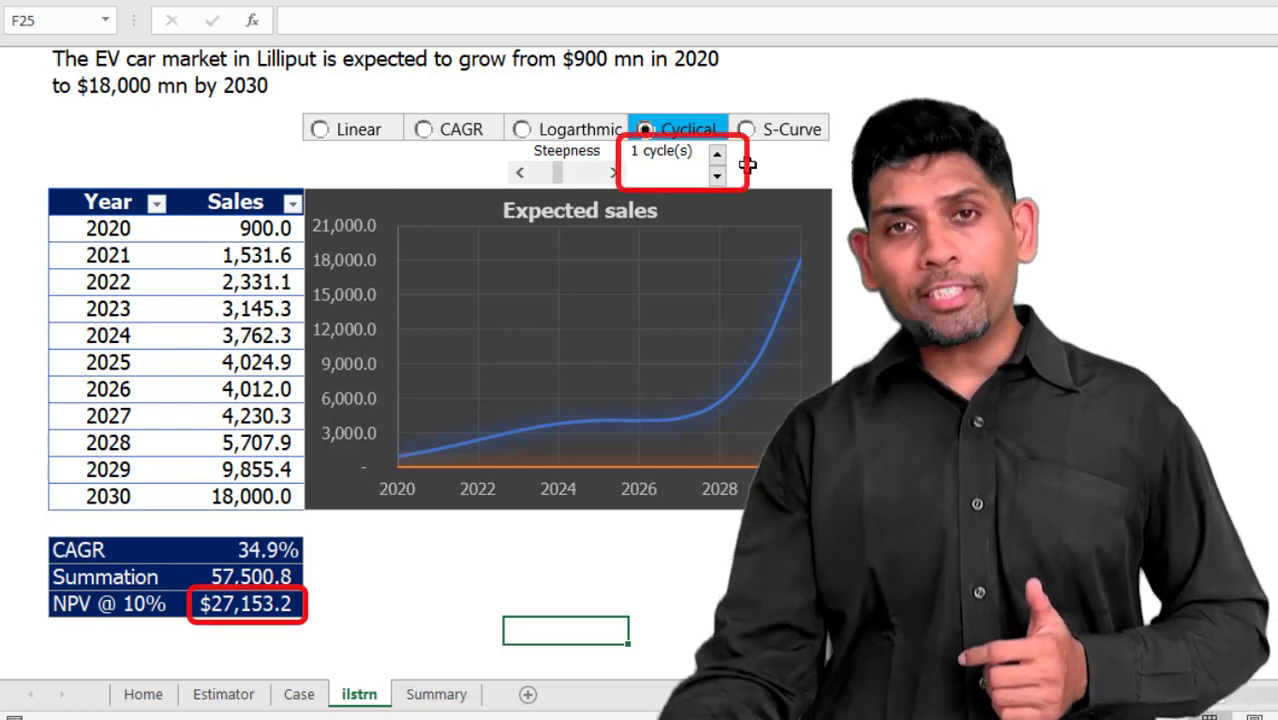
left_click(717, 155)
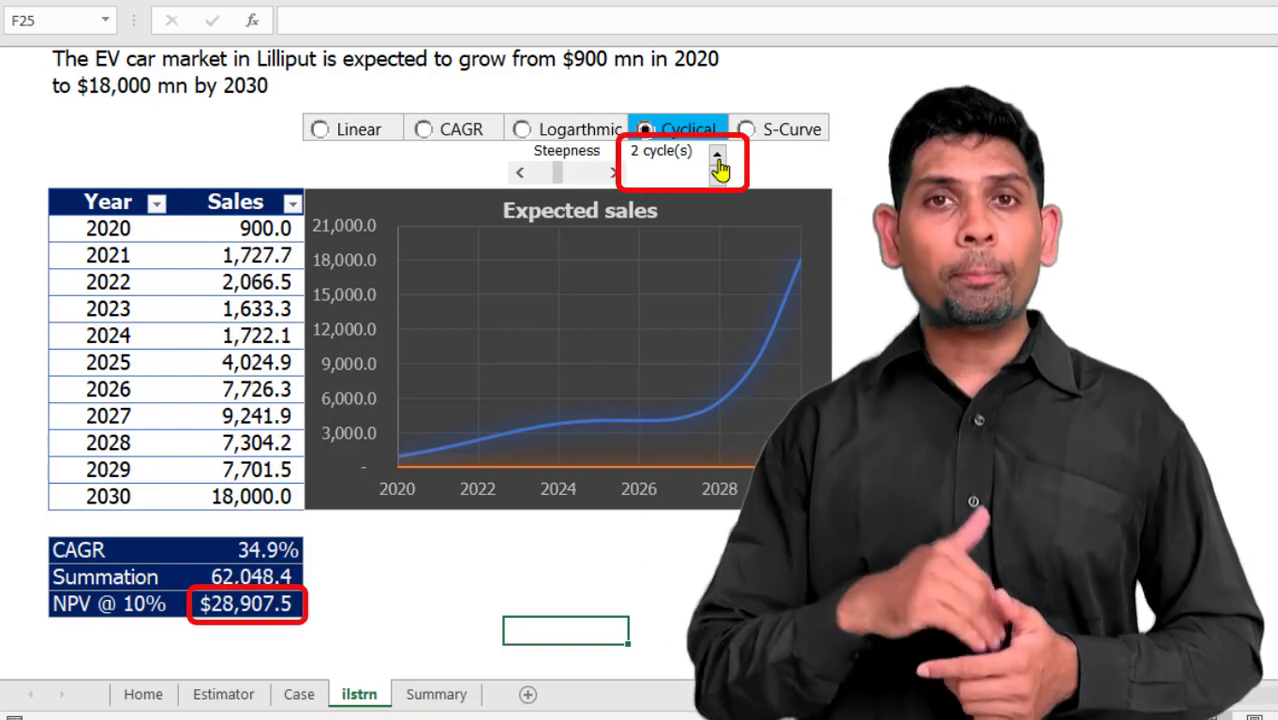
left_click(717, 155)
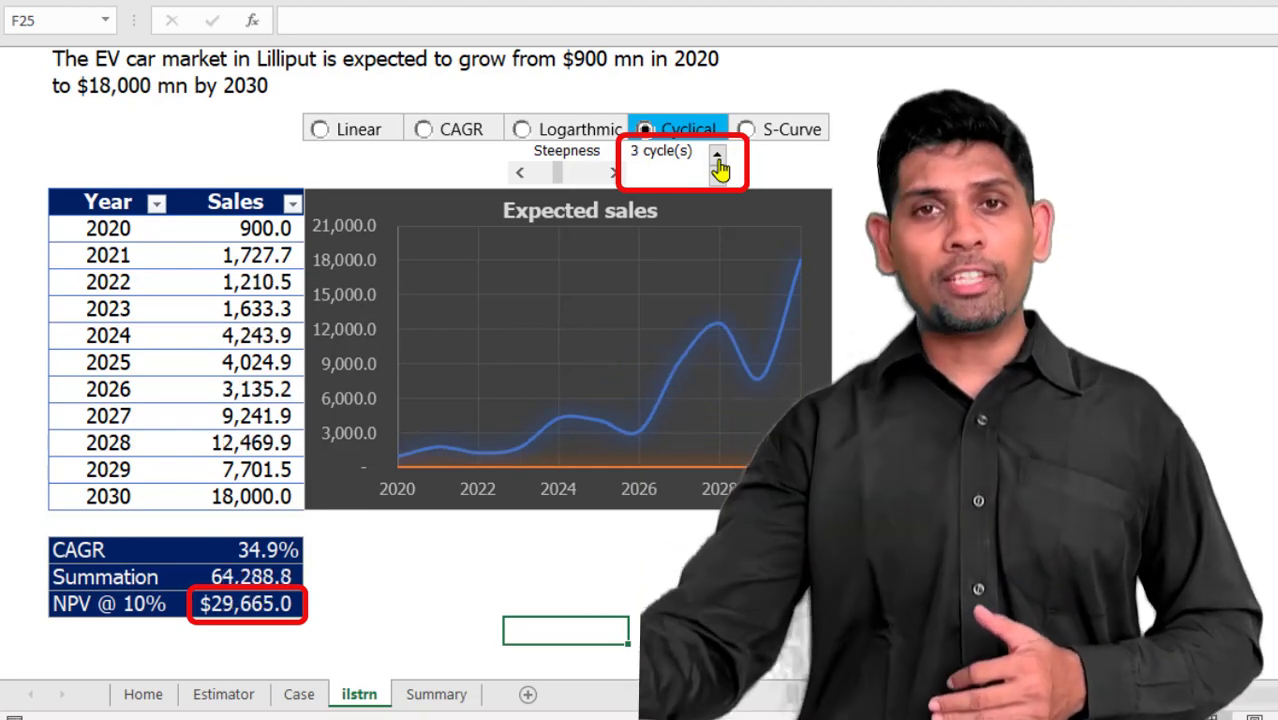
left_click(717, 160)
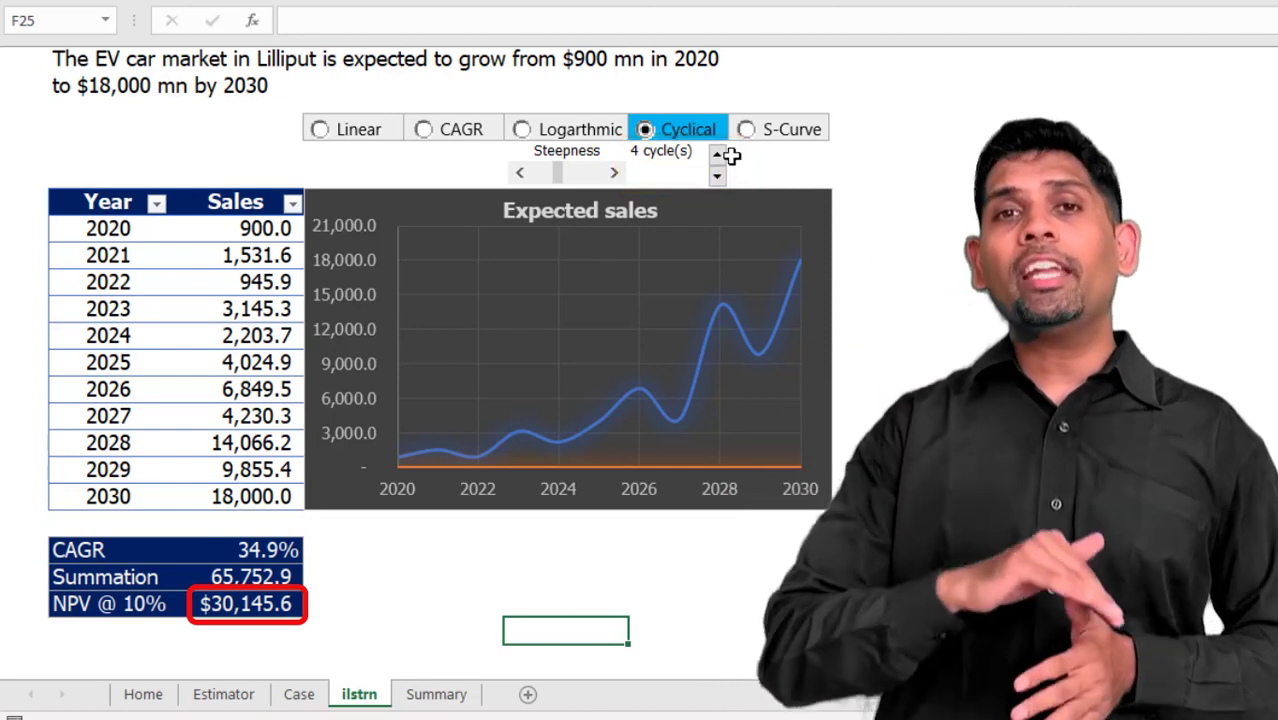
Switch the sales projection to the S-Curve pattern, followed by the Linear pattern
left_click(747, 130)
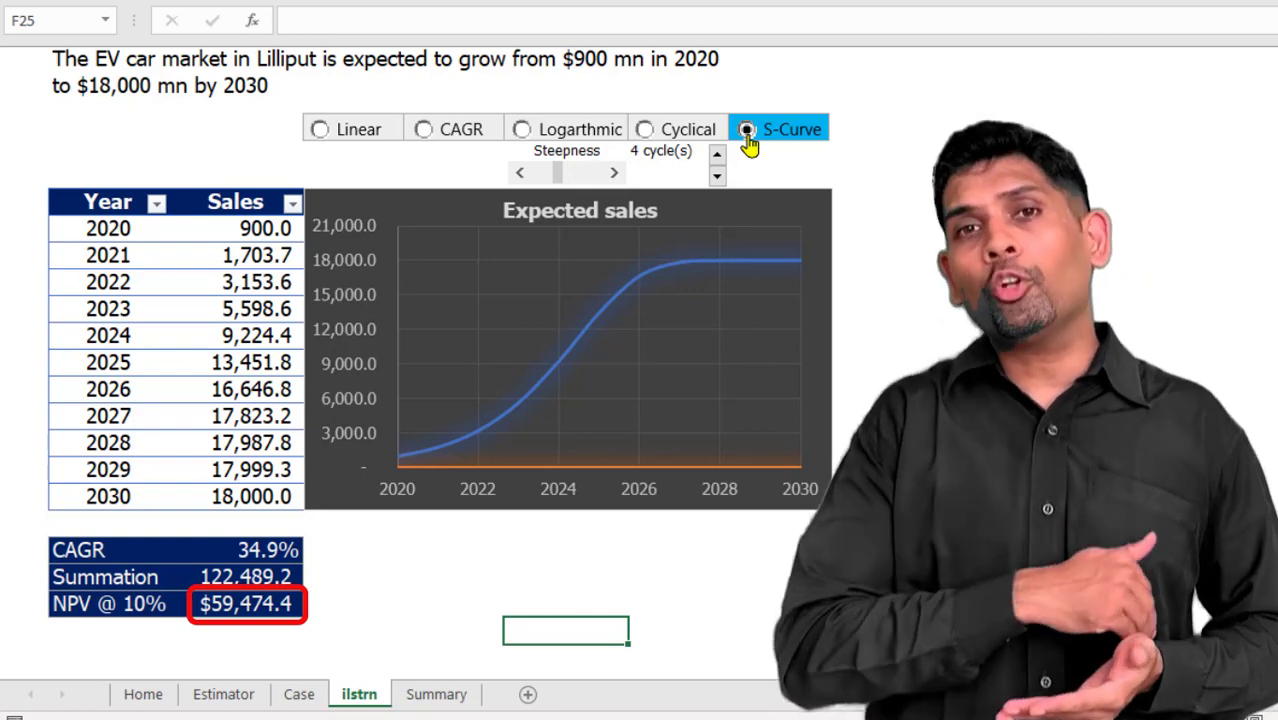
left_click(320, 132)
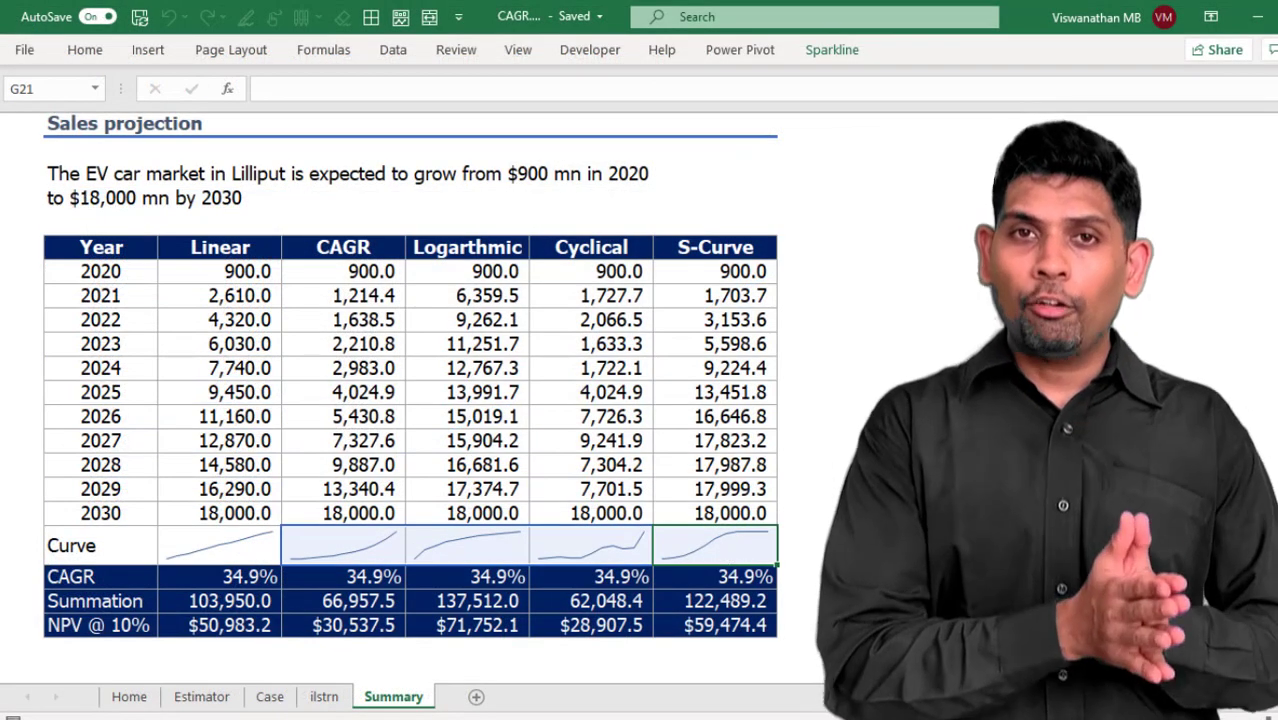
On the Summary sheet, compare the CAGR and NPV @ 10% rows across all five growth patterns by selecting each row's values
left_click(223, 580)
left_click_drag(223, 580, 713, 582)
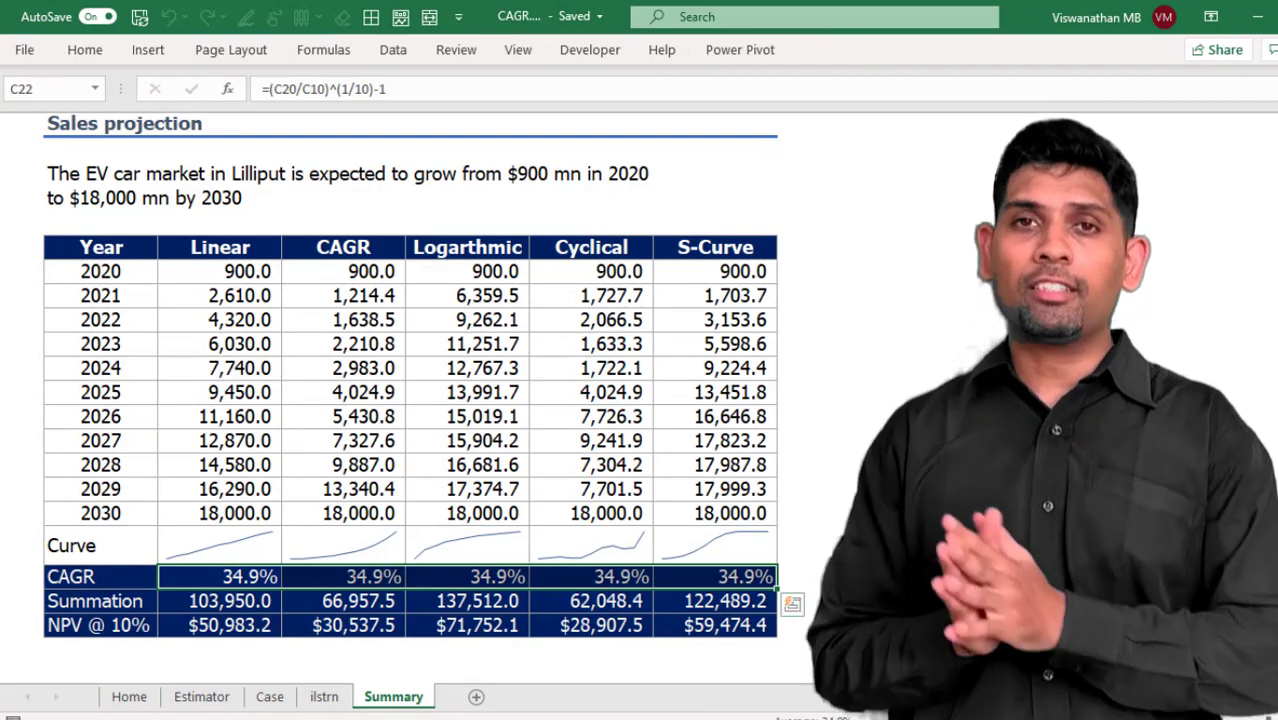
left_click_drag(200, 626, 704, 645)
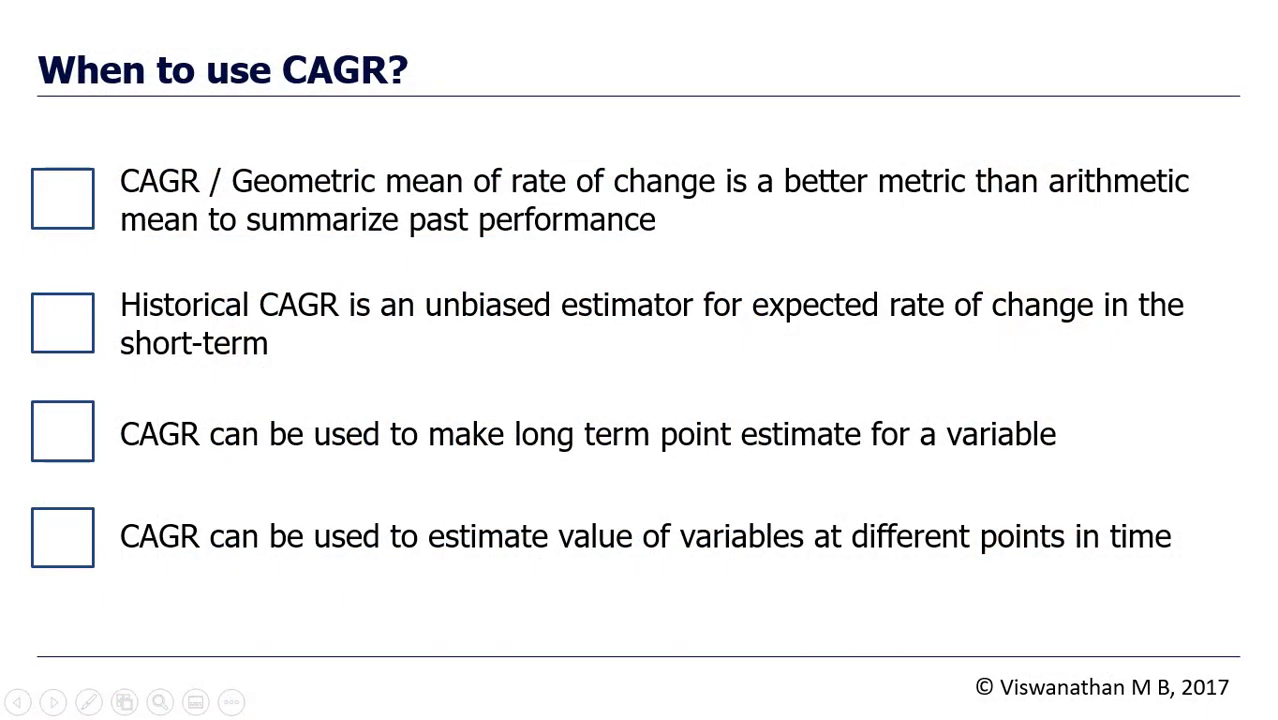